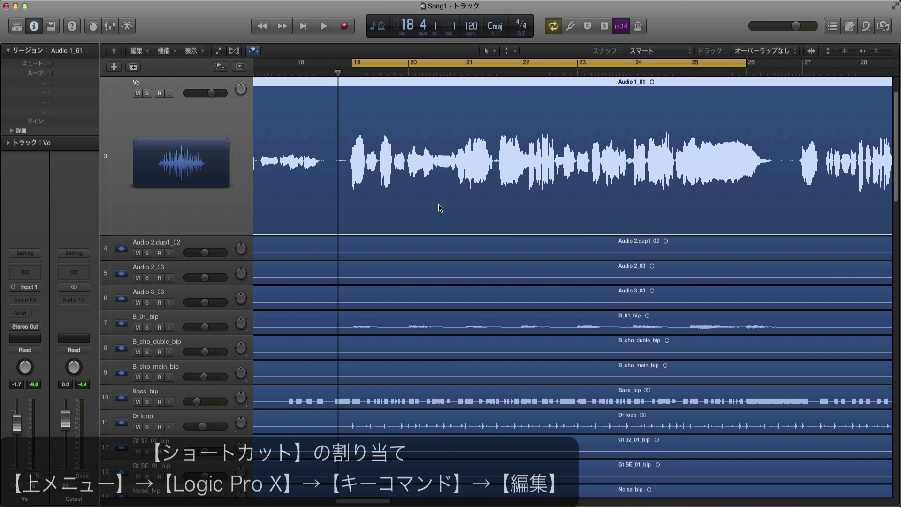
- Open the key command editor to view the shortcut assignments
scroll(437, 209, "right", 1)
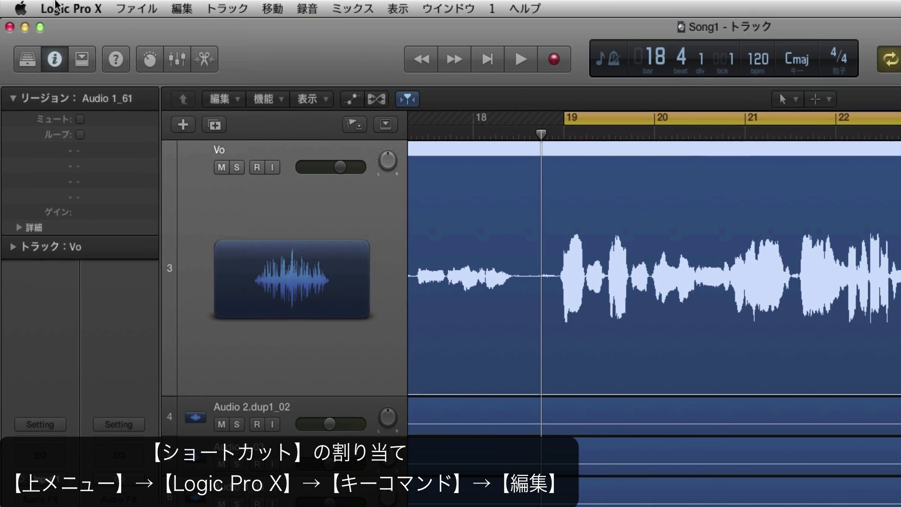
left_click(45, 0)
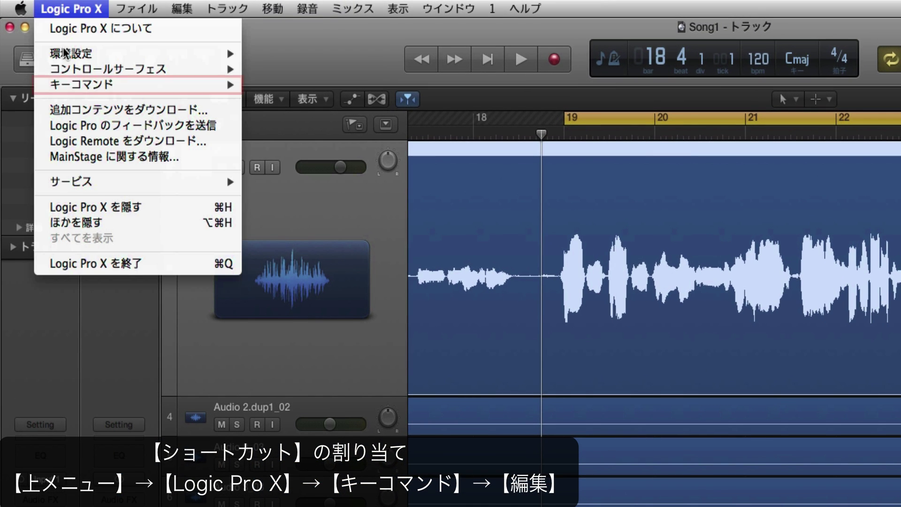
mouse_move(207, 85)
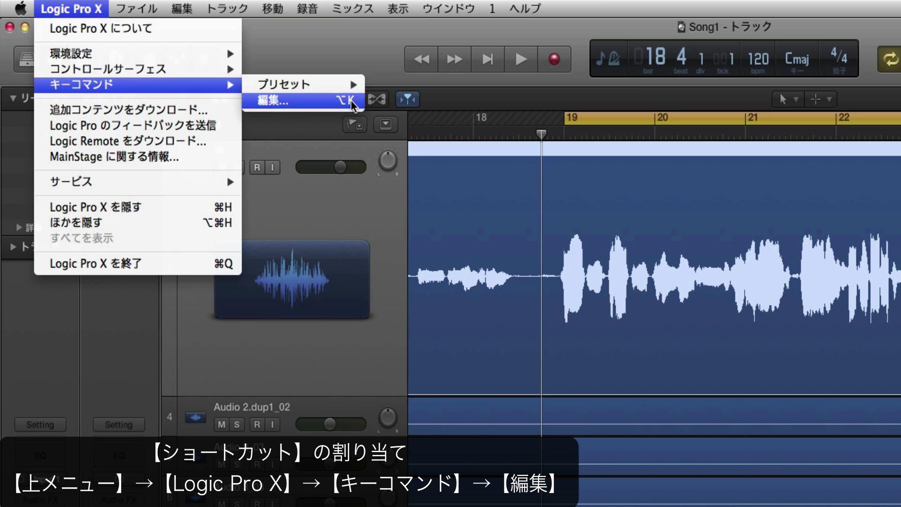
left_click(352, 100)
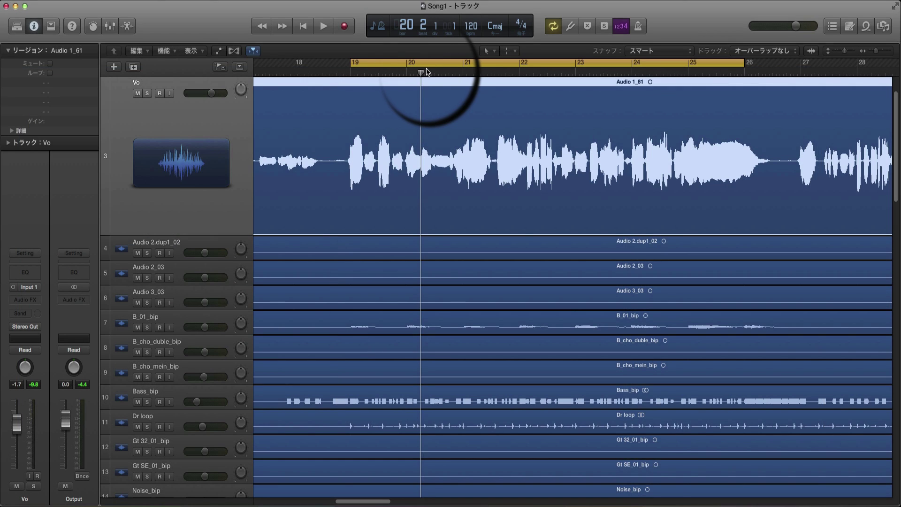
- Play the song briefly from bar 20, and enable Flex editing in Flex Pitch mode on the Vo track
key("space")
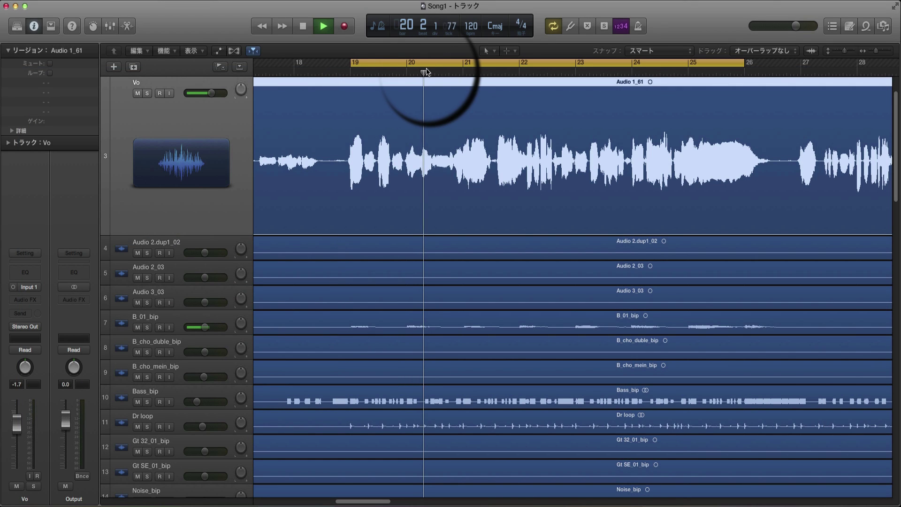
key("space")
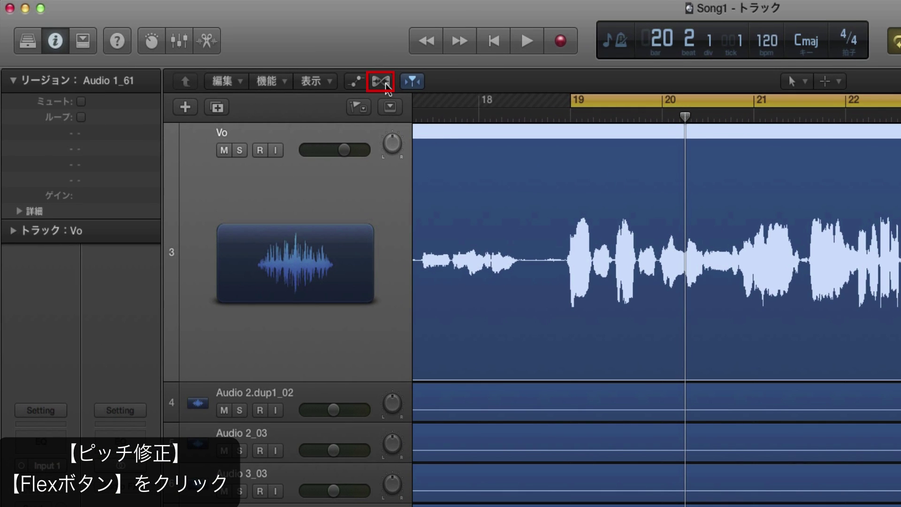
left_click(386, 85)
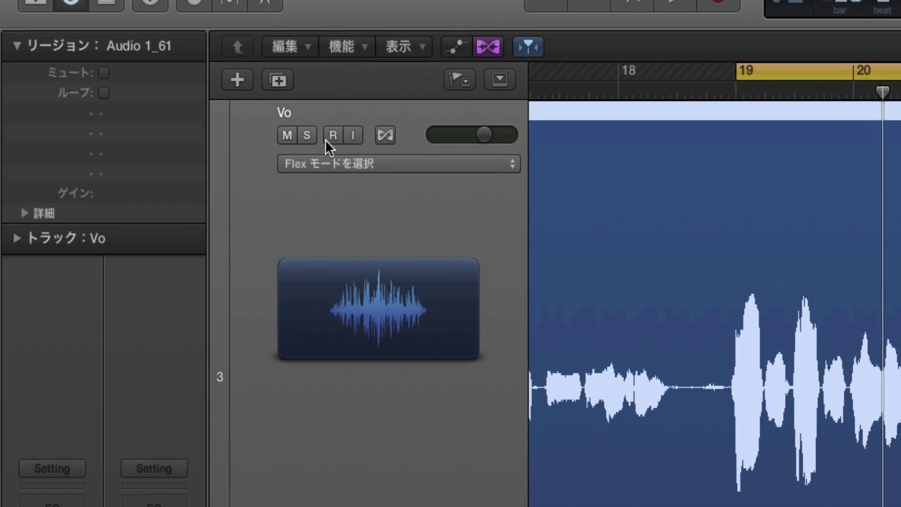
left_click(251, 172)
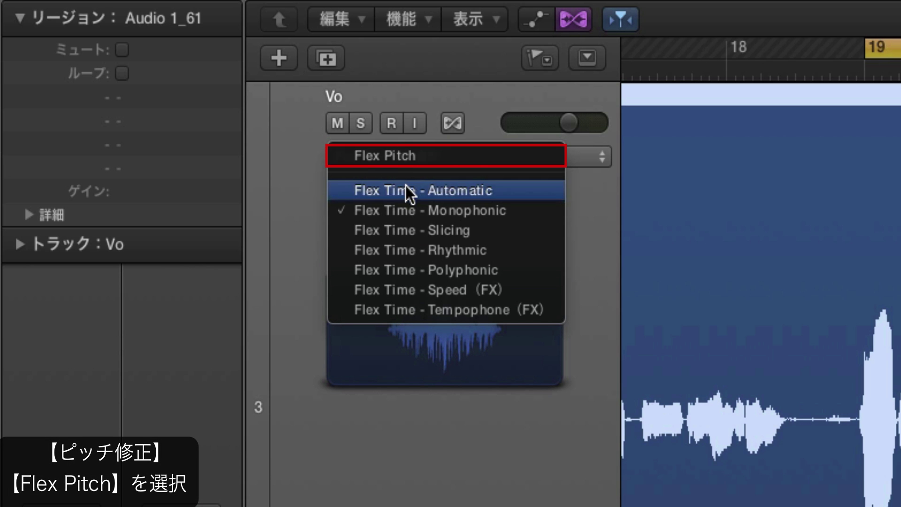
left_click(405, 164)
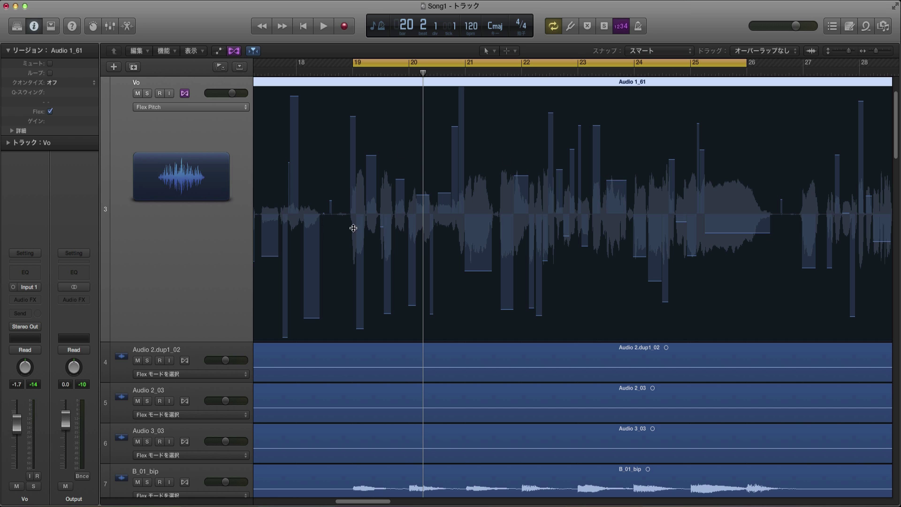
- Open the Audio 1_61 region in an enlarged audio editor and show its track view
double_click(487, 86)
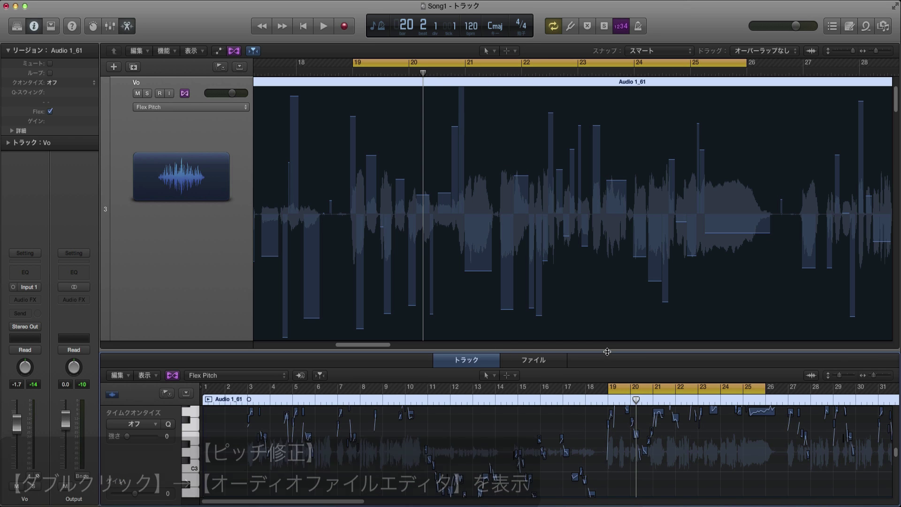
left_click_drag(608, 353, 604, 258)
left_click_drag(607, 178, 607, 177)
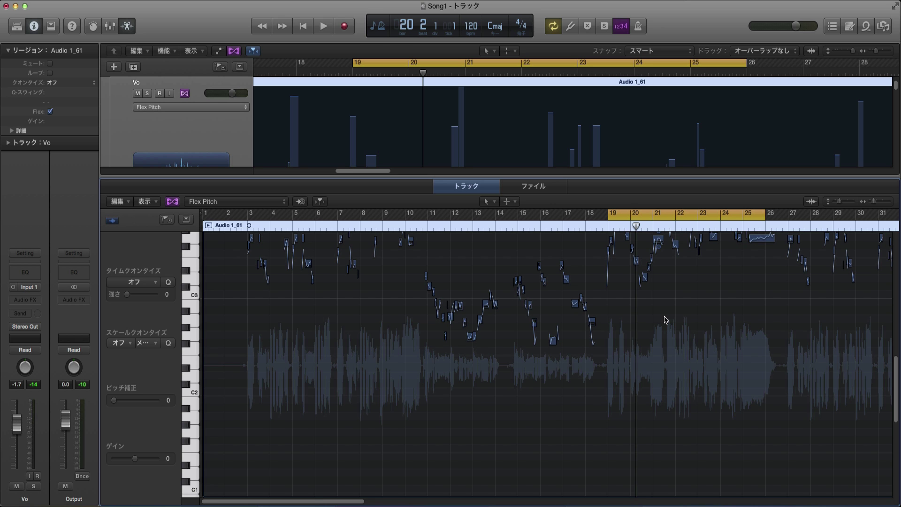
left_click(534, 186)
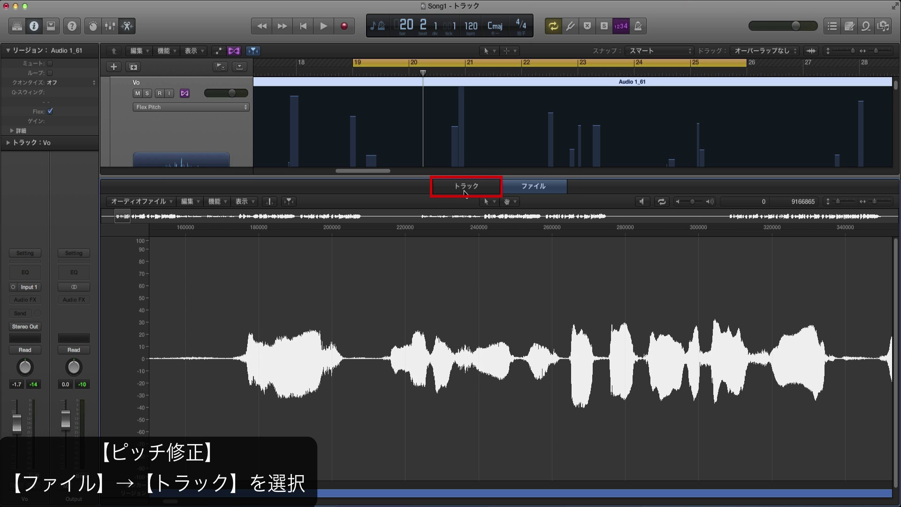
left_click(466, 190)
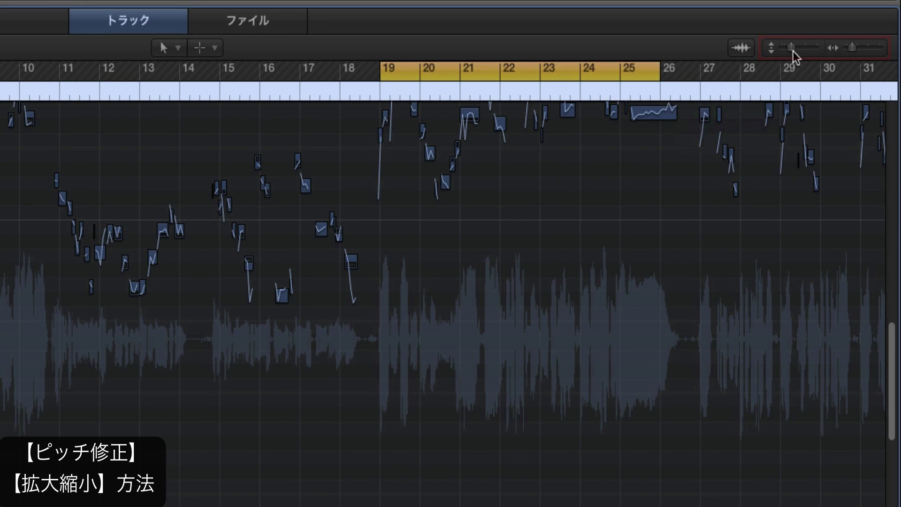
- Shorten the cycle range to bars 19 to 21 and place the playhead just after the second beat of bar 19
mouse_move(852, 47)
left_mouse_down()
mouse_move(871, 53)
mouse_move(858, 50)
left_mouse_up()
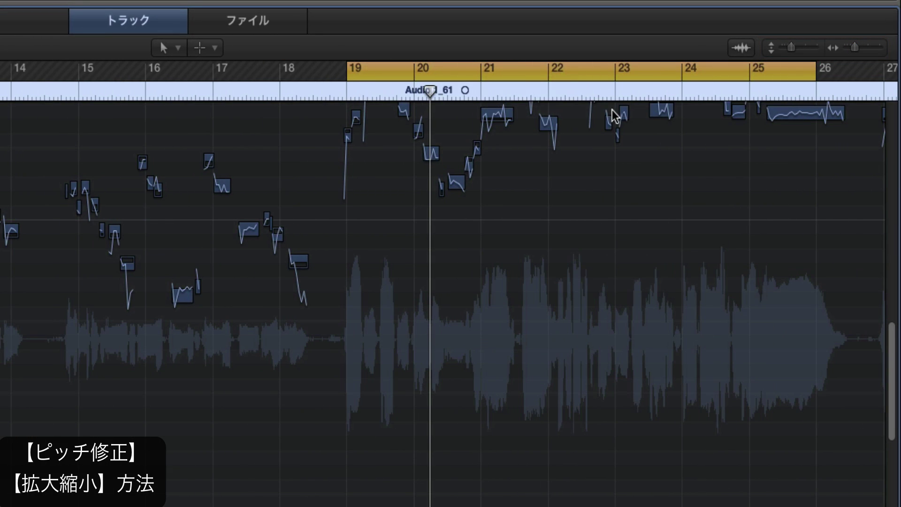
left_click(549, 91)
left_click_drag(550, 108, 534, 125)
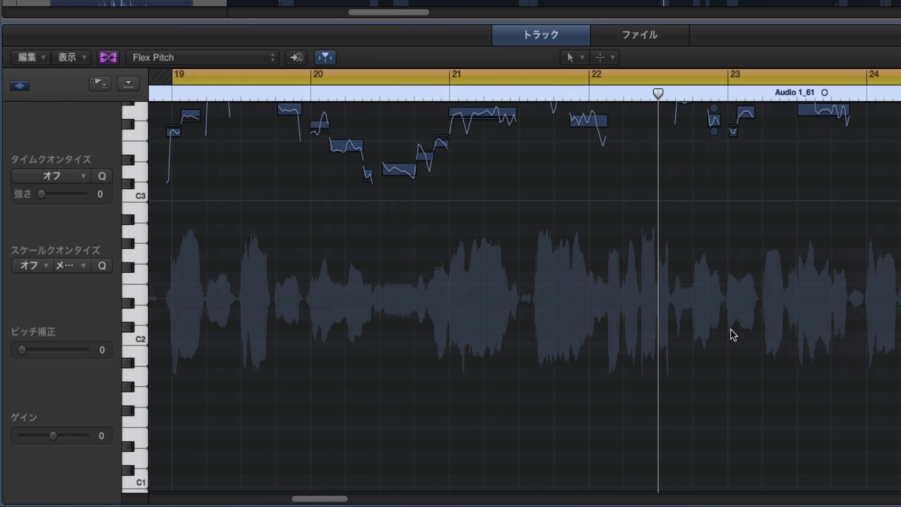
scroll(360, 375, "left", 10)
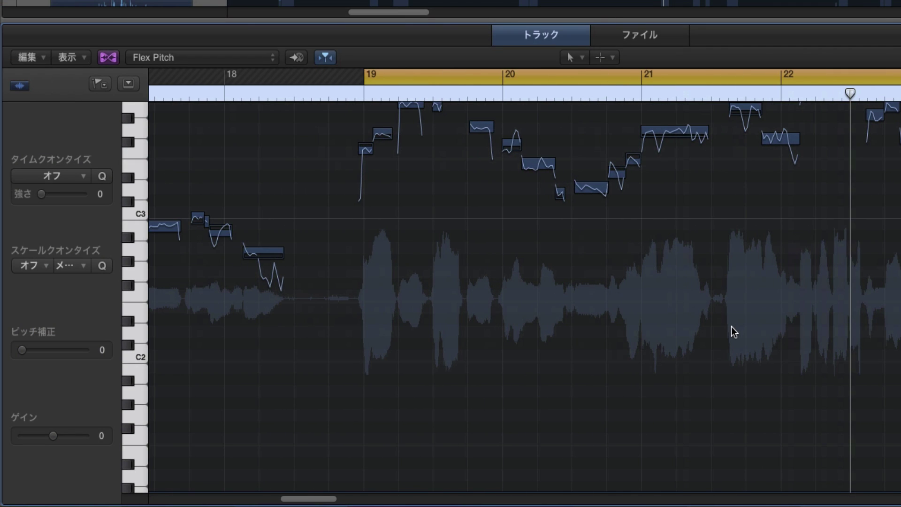
left_click_drag(383, 75, 646, 80)
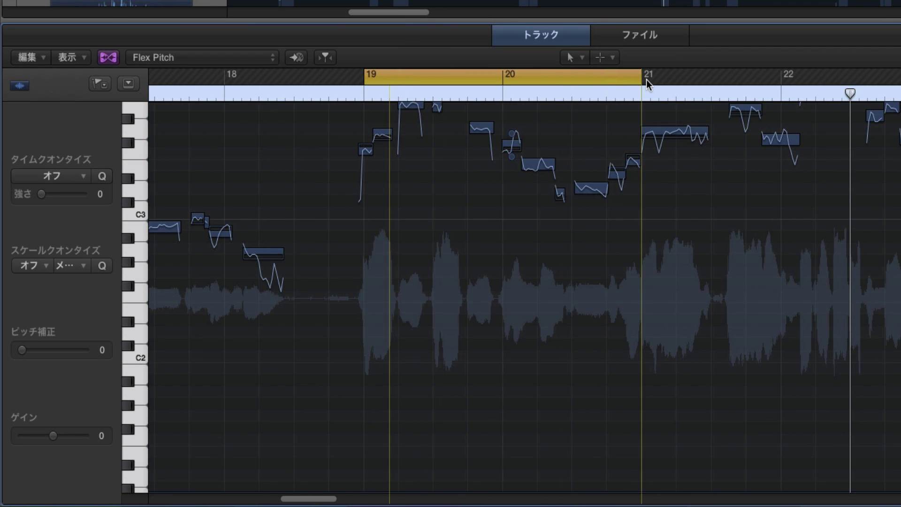
scroll(463, 171, "up", 4)
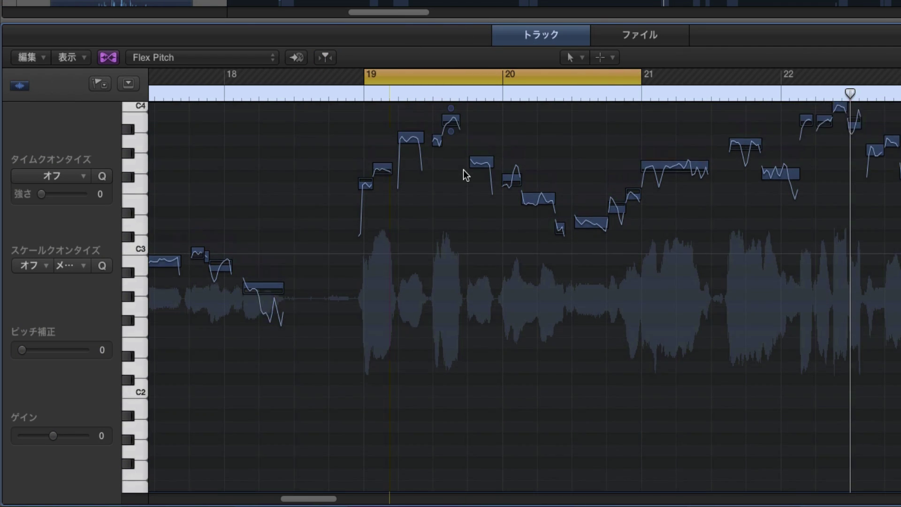
left_click(418, 94)
key("super+Right")
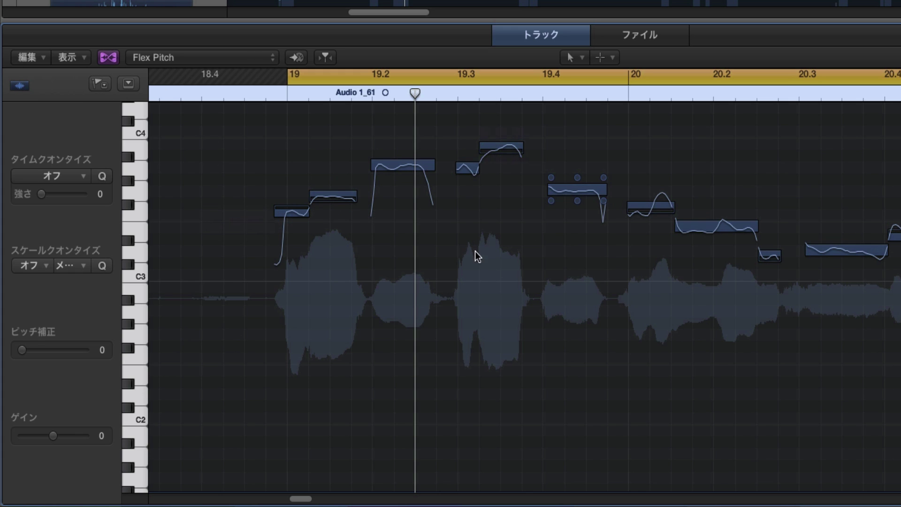
- Examine the Flex Pitch notes in bar 19 and their vibrato and formant handles, selecting individual notes
mouse_move(292, 224)
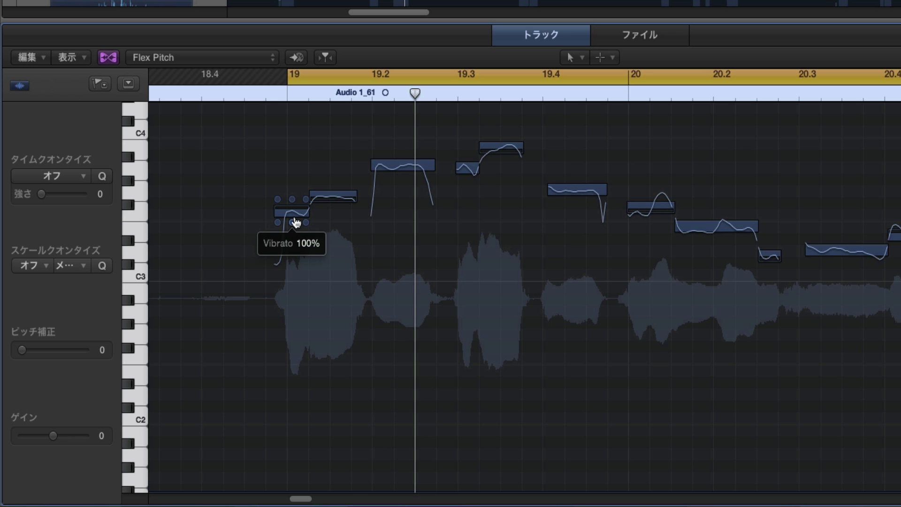
scroll(397, 282, "right", 2)
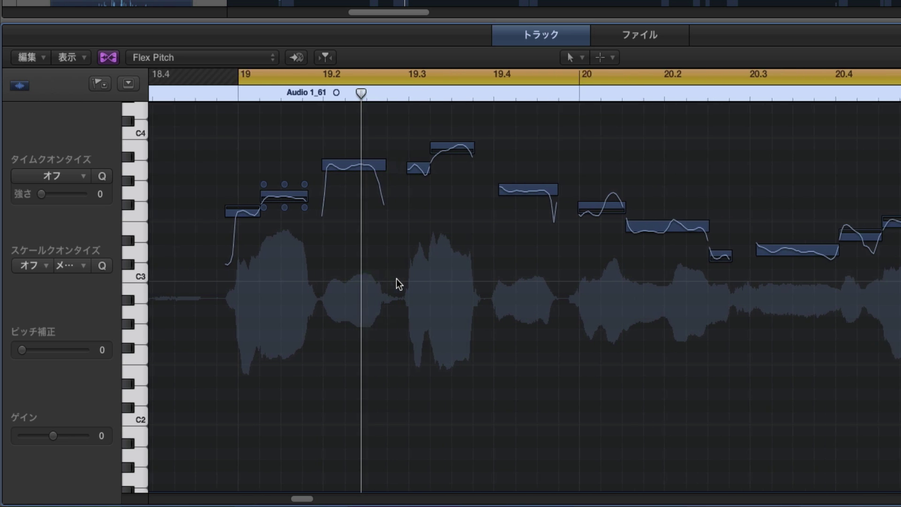
scroll(397, 282, "right", 3)
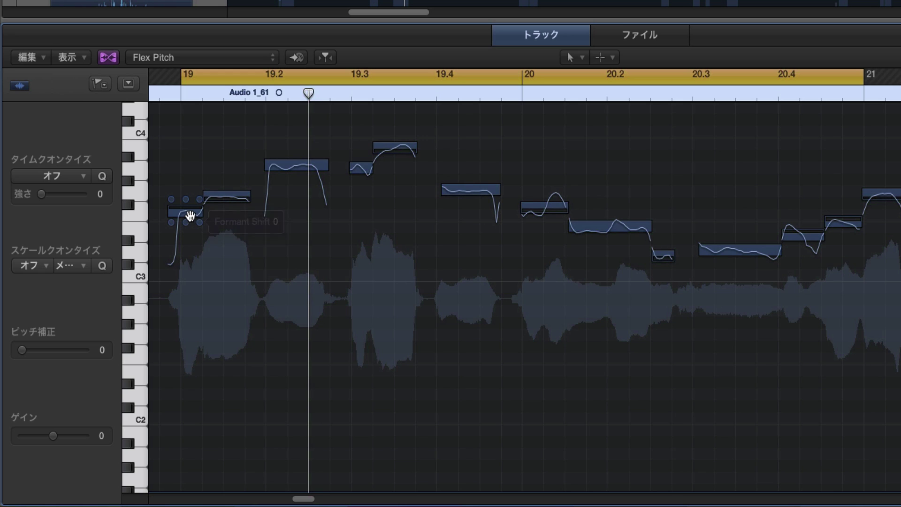
left_click(190, 216)
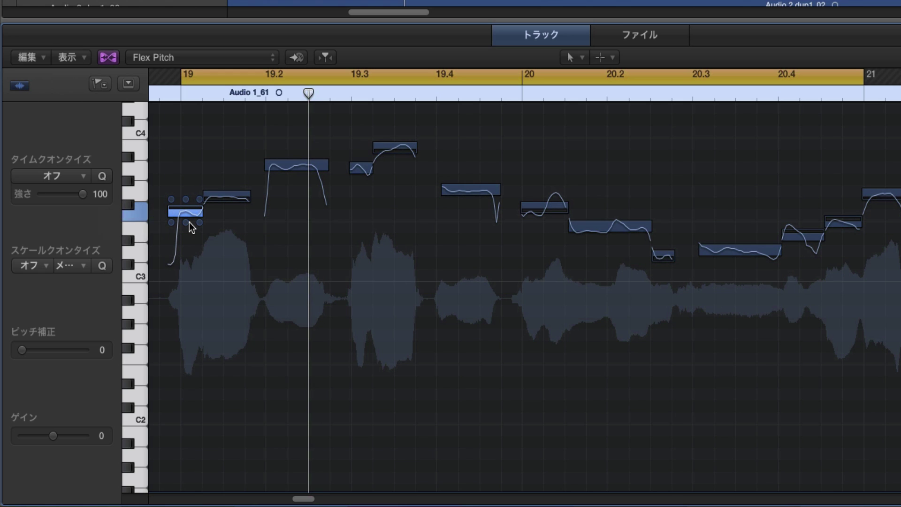
left_click_drag(188, 214, 190, 219)
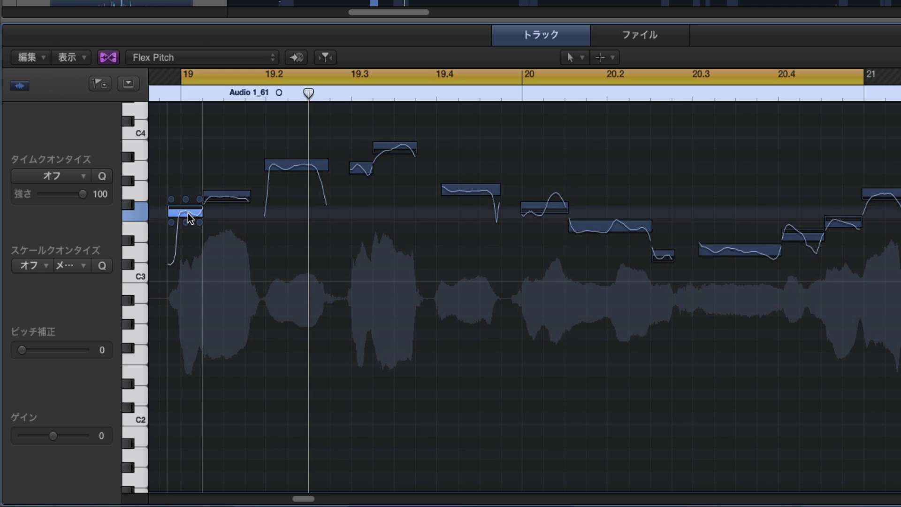
left_click(218, 197)
left_click_drag(296, 160, 296, 153)
mouse_move(177, 245)
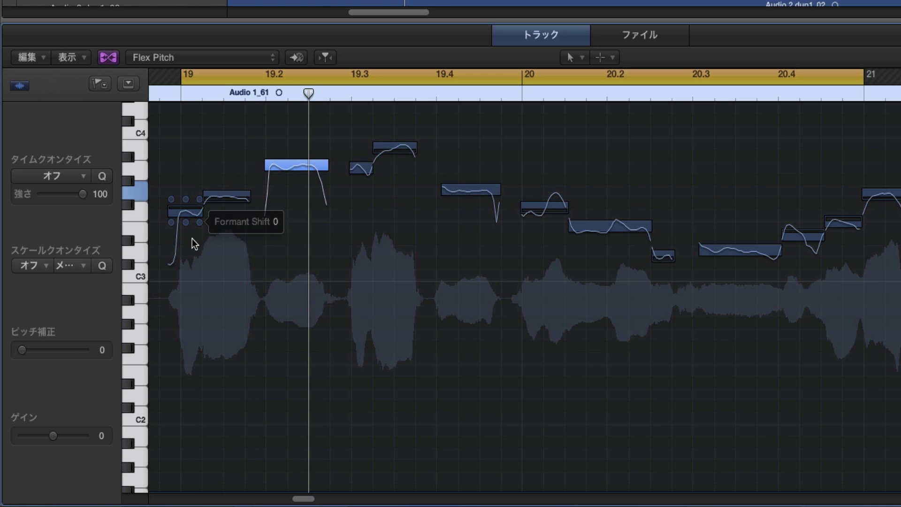
- Try raising the notes at 19.2 and 19.3 to B3 and play back the changed phrase
mouse_move(293, 179)
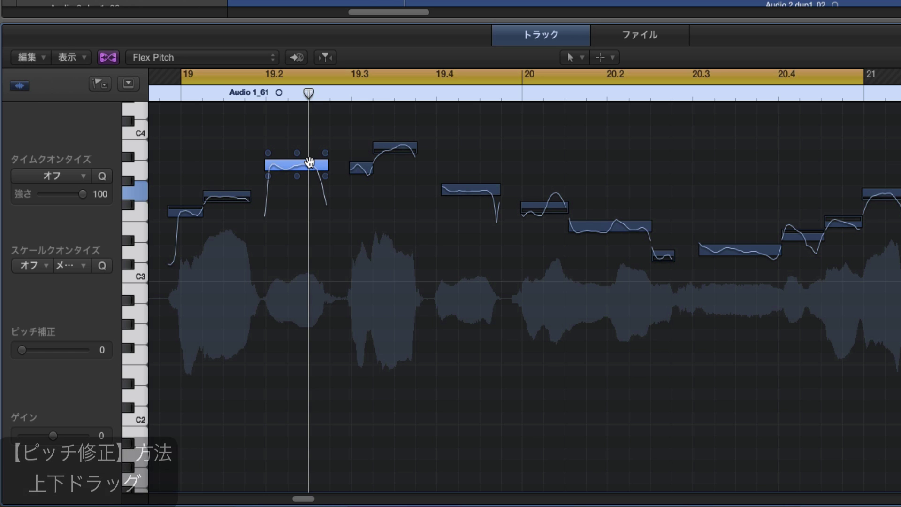
left_click_drag(310, 164, 304, 141)
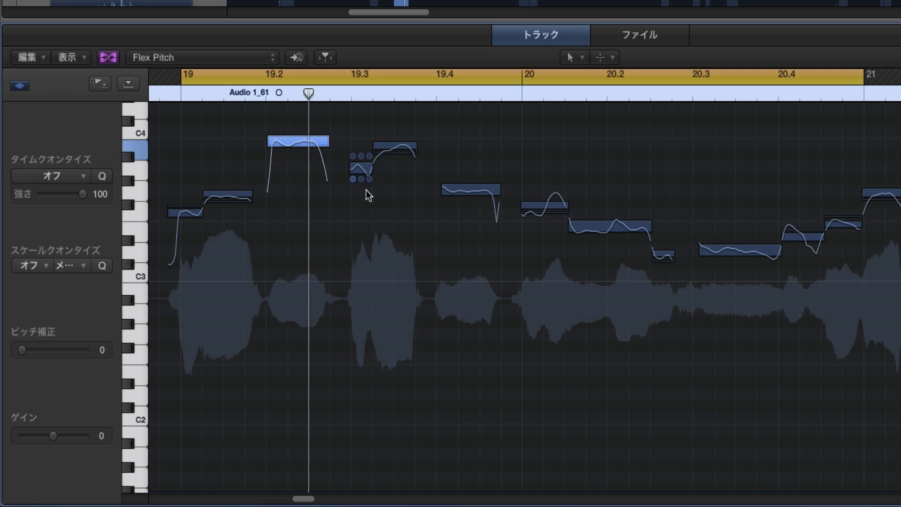
left_click_drag(361, 173, 361, 147)
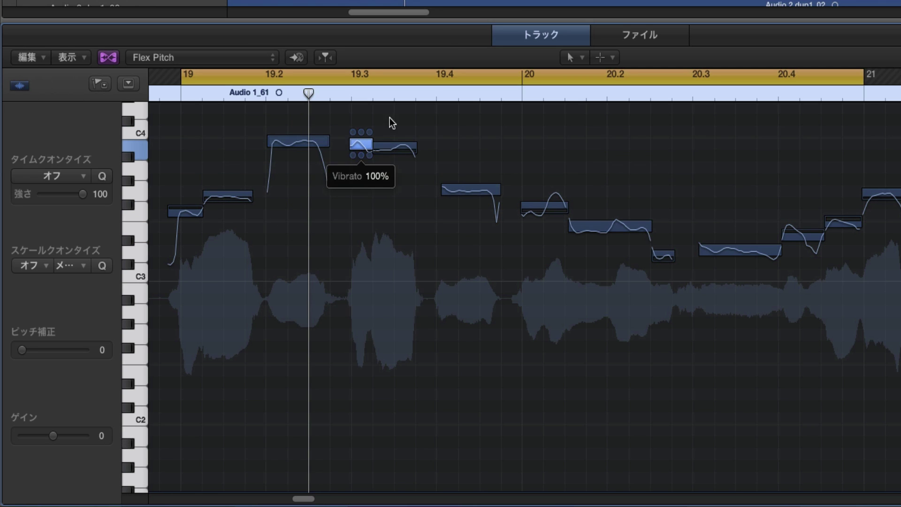
key("space")
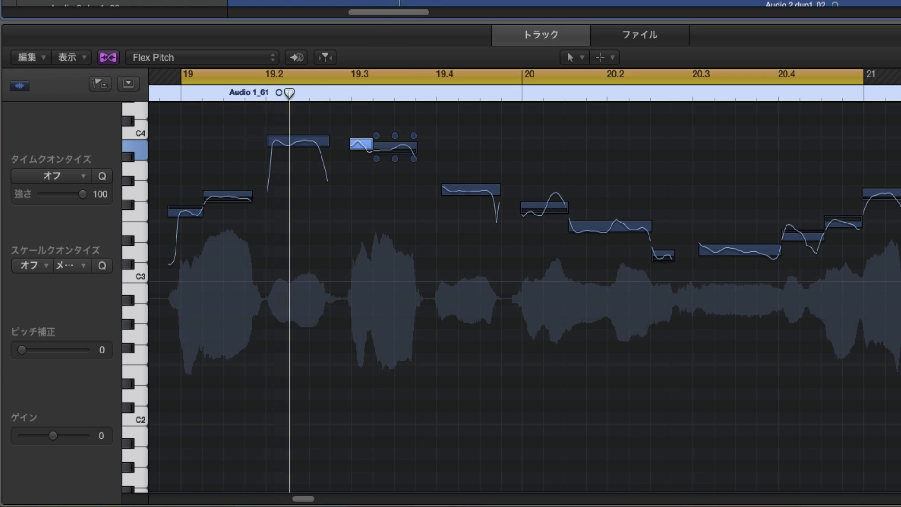
key("space")
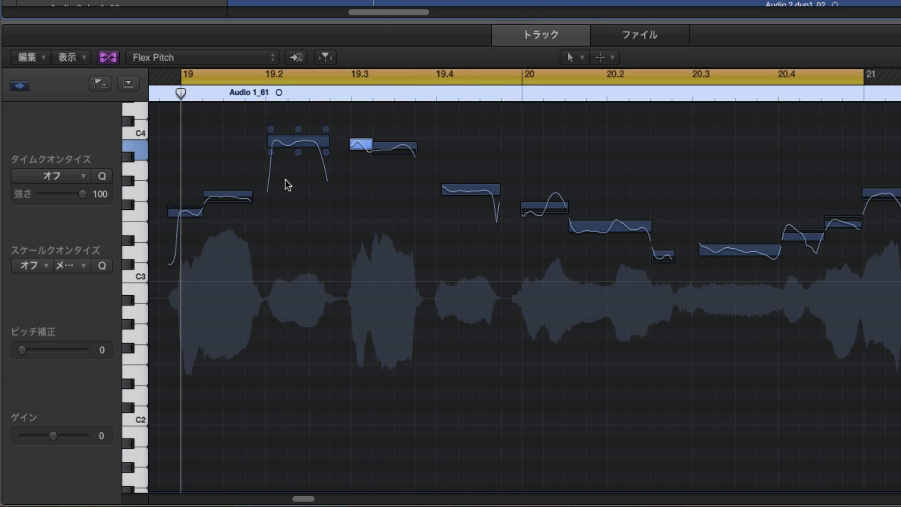
- Undo the pitch changes made to the notes at 19.2 and 19.3
mouse_move(395, 174)
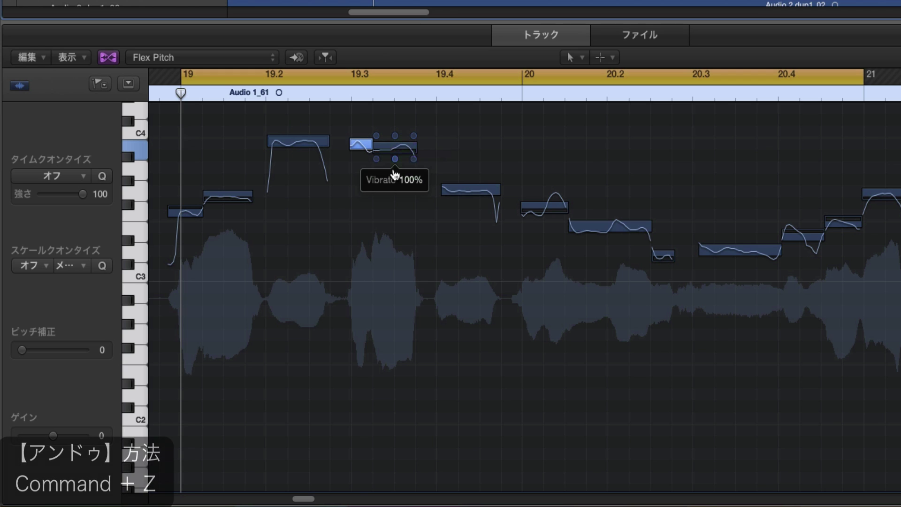
key("super+z")
key("super+z")
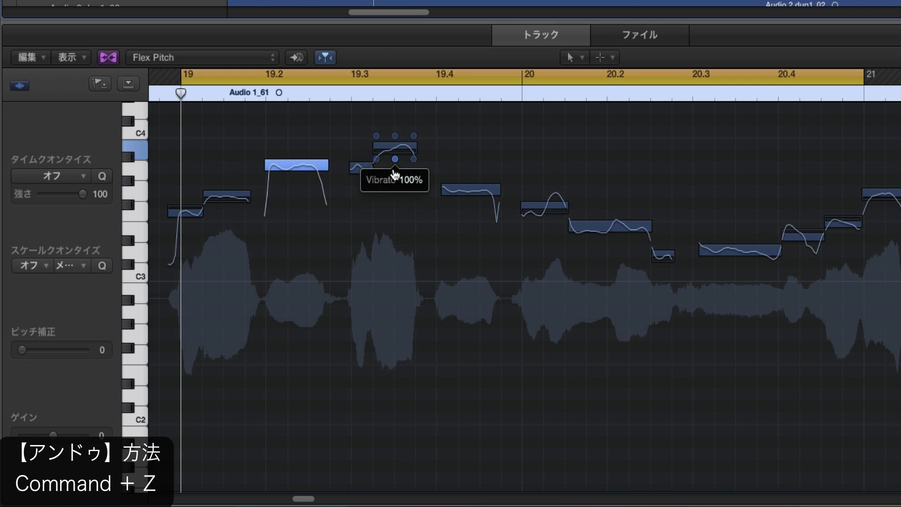
key("super+z")
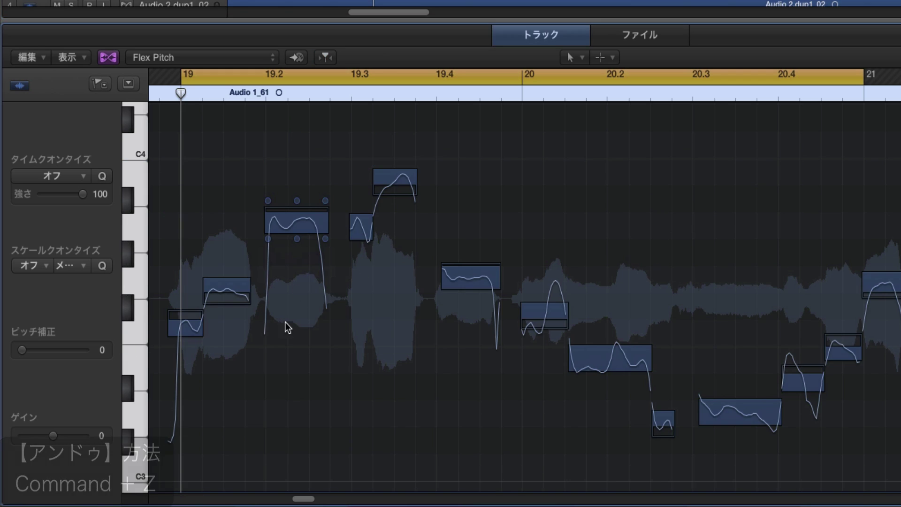
- Select all the G3 notes at once, then select only the second note in bar 19
left_click(186, 319)
left_click(139, 278)
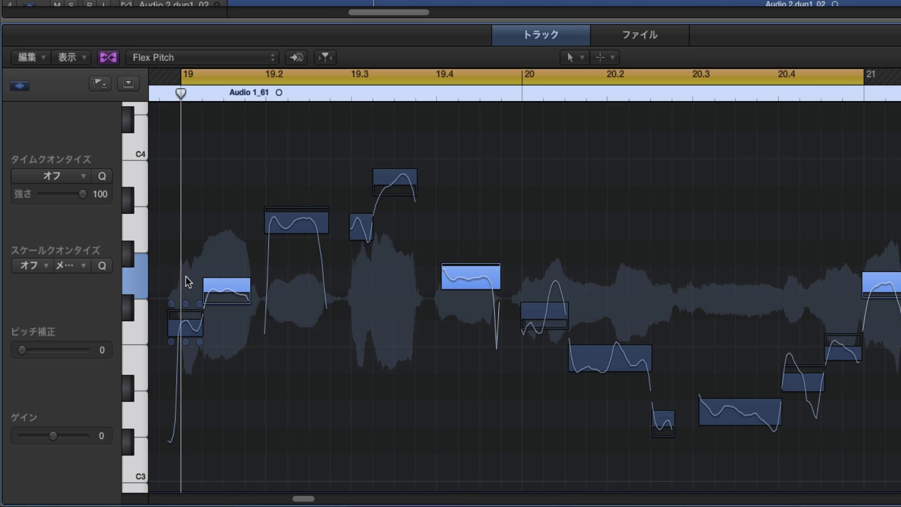
left_click(249, 296)
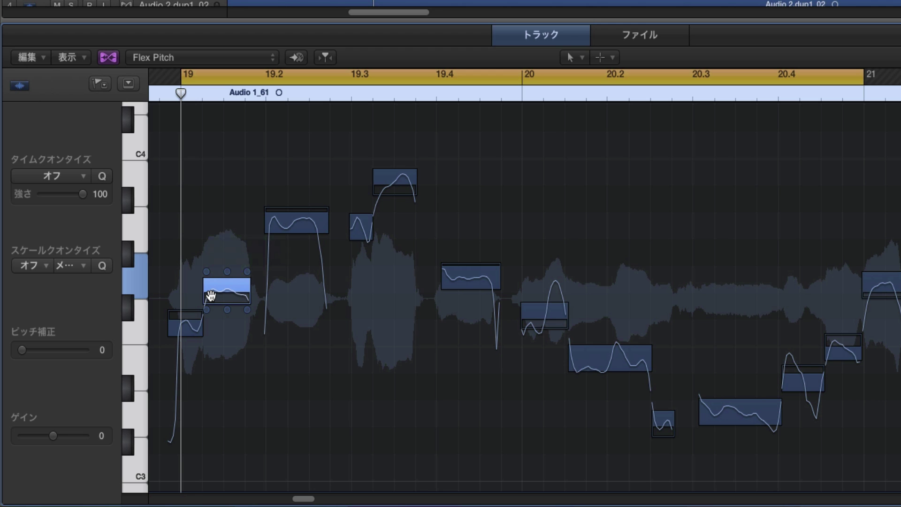
- Try lowering the fine pitch of the second note in bar 19 to -37, raising the note a semitone and nudging its fine pitch up
left_click_drag(226, 271, 227, 258)
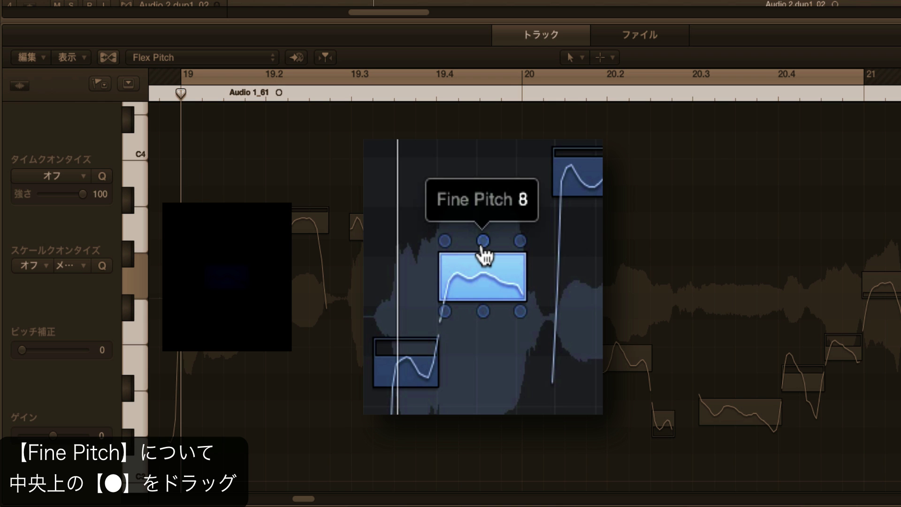
left_click_drag(484, 241, 483, 266)
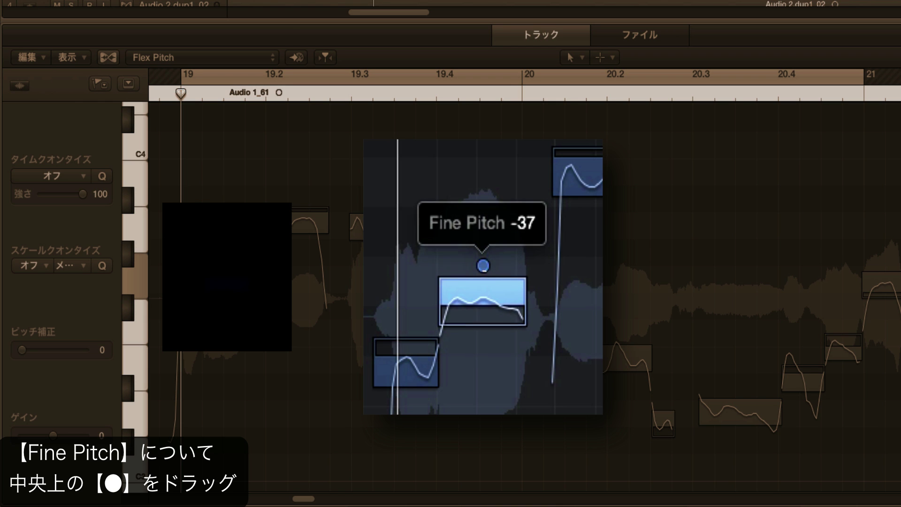
left_click(487, 297)
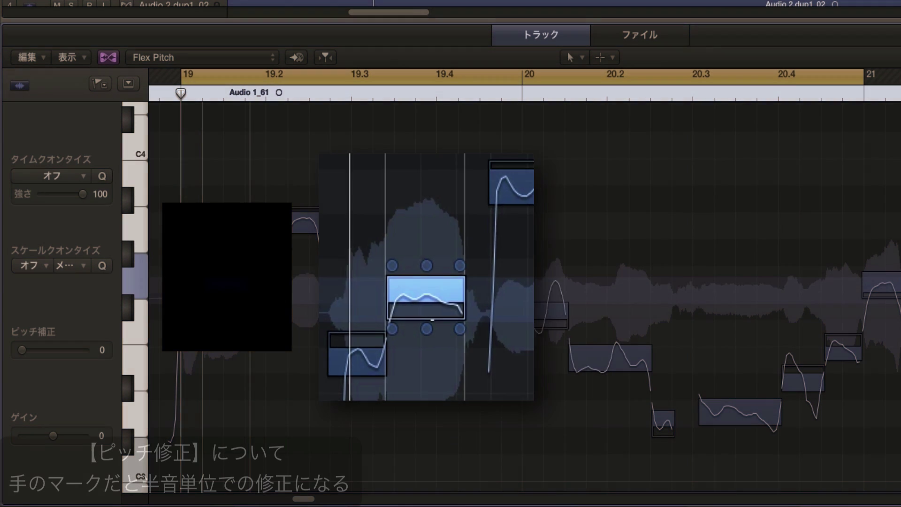
left_click_drag(228, 295, 228, 269)
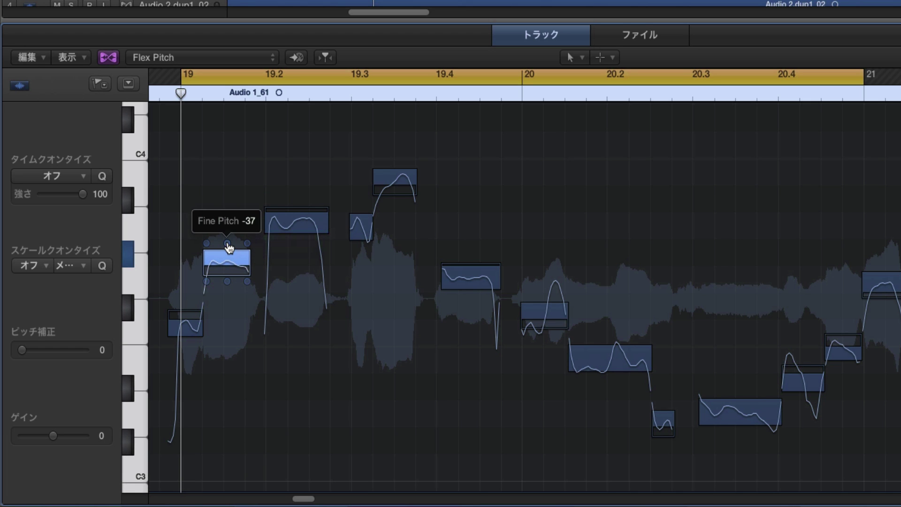
left_click_drag(228, 244, 229, 238)
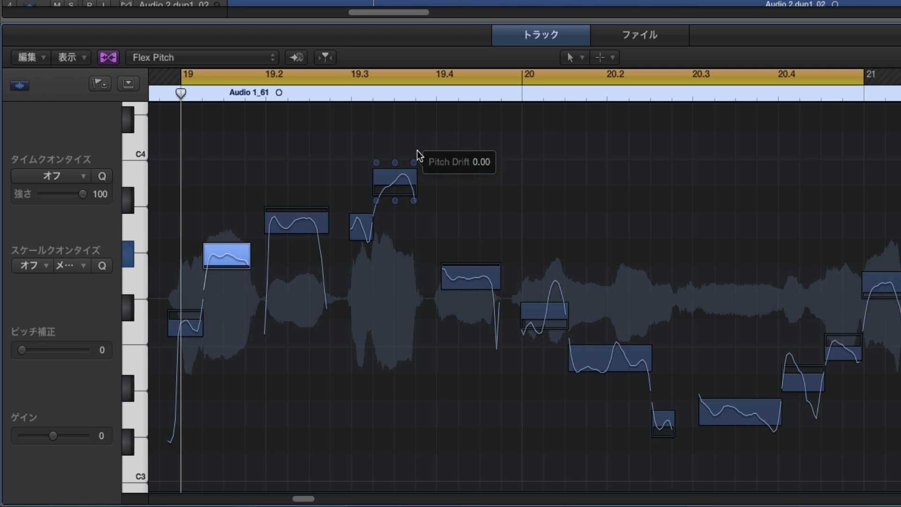
- Raise the fine pitch of the highest note, just after 19.3, to -13 and play back the phrase
left_click_drag(395, 162, 395, 157)
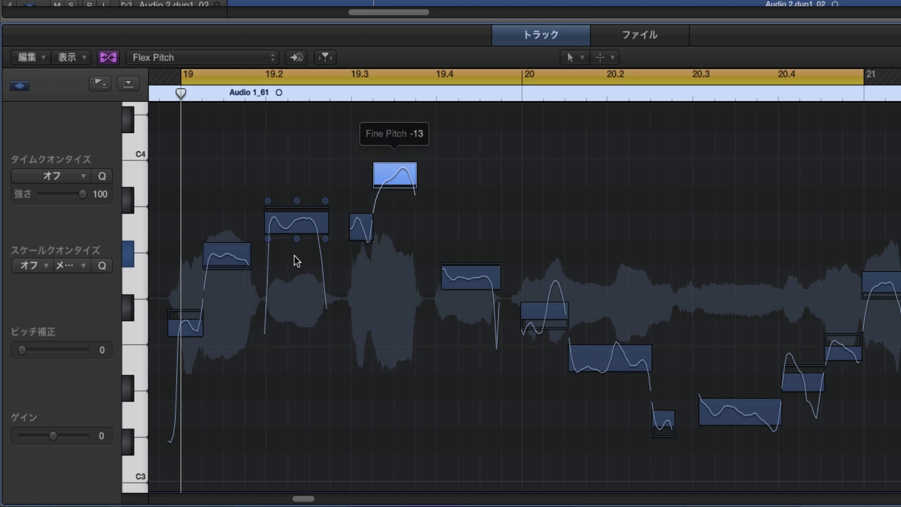
key("space")
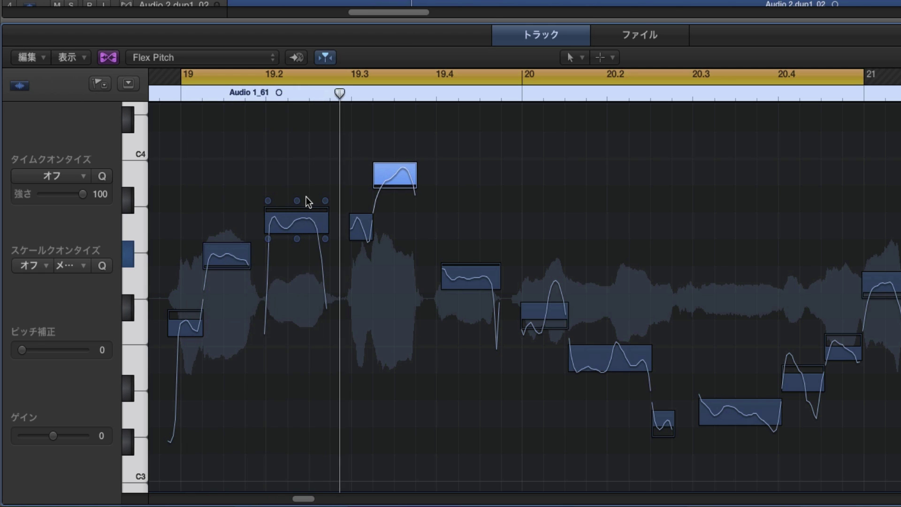
key("space")
- Lower the fine pitch of the second note in bar 19, fine-tune it slightly, and play back the phrase
left_click(231, 256)
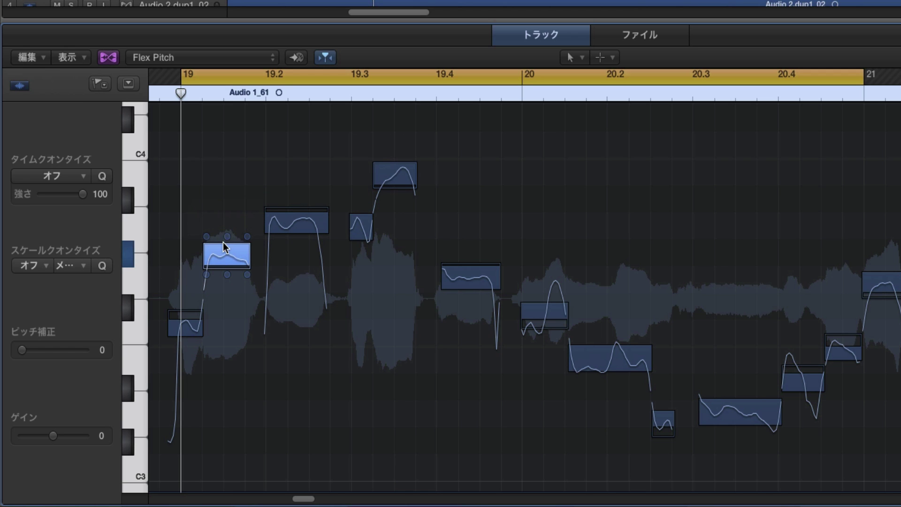
left_click_drag(227, 238, 227, 259)
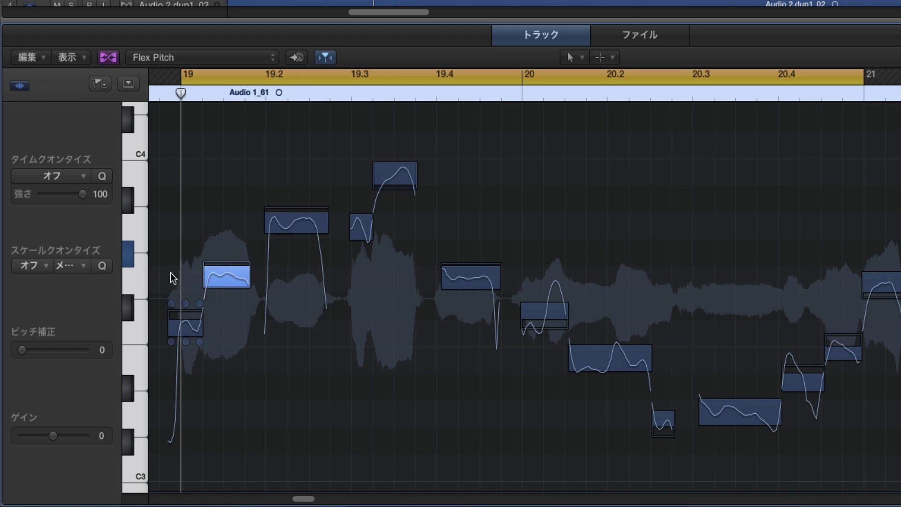
mouse_move(221, 277)
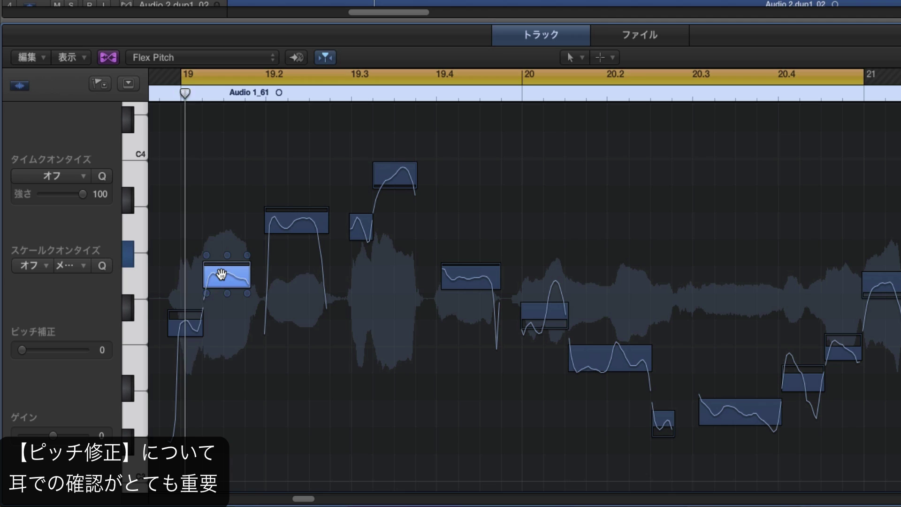
left_click_drag(228, 255, 227, 256)
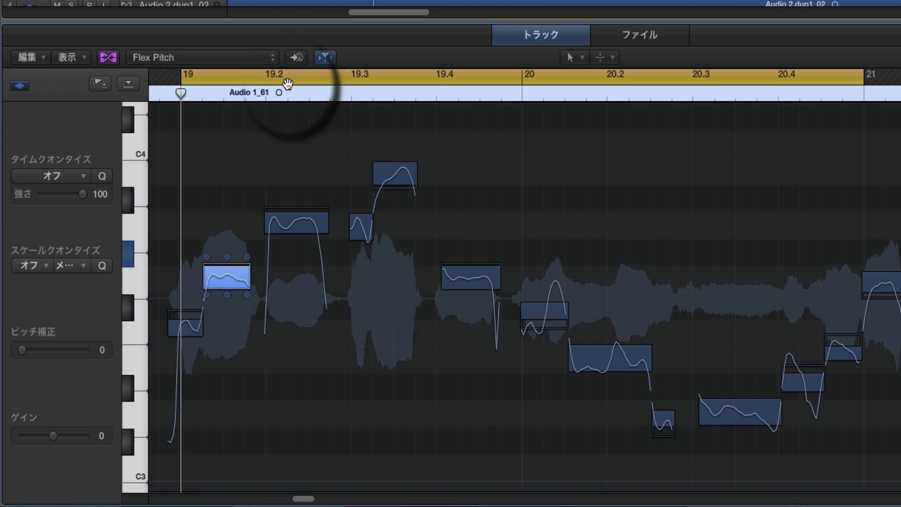
key("space")
key("space")
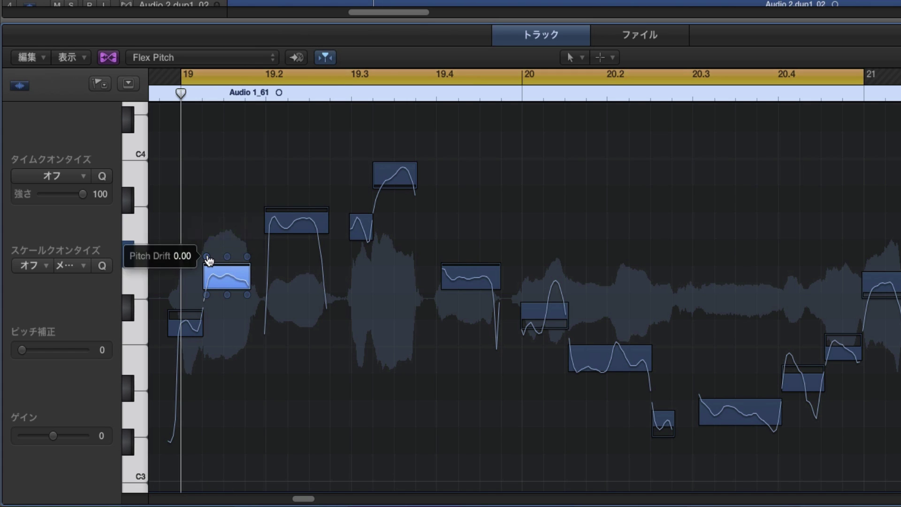
- Raise the pitch drift at the end of bar 19's second note, lower the drift at its start to -0.16, and play it back
mouse_move(207, 261)
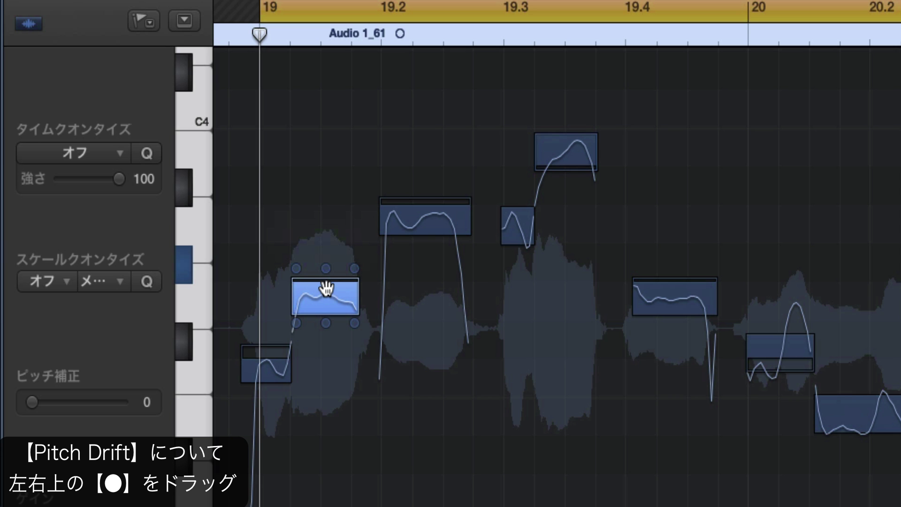
mouse_move(268, 355)
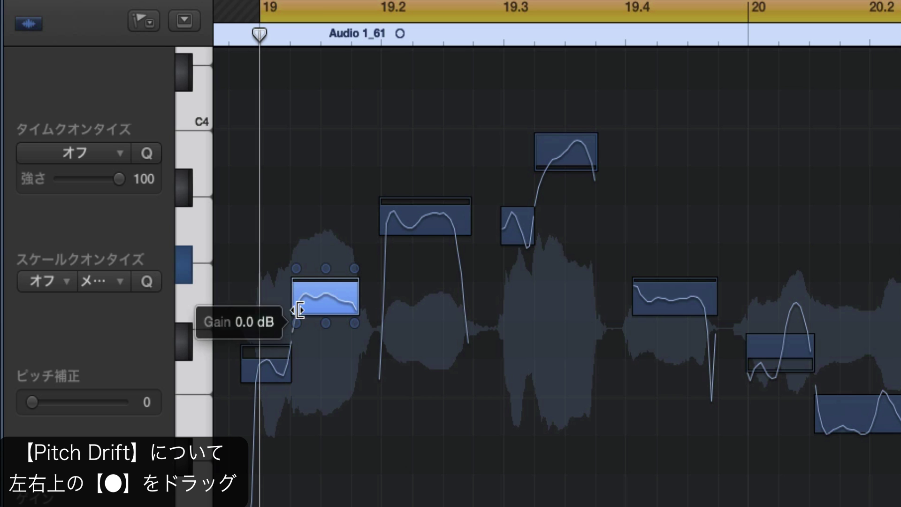
mouse_move(330, 304)
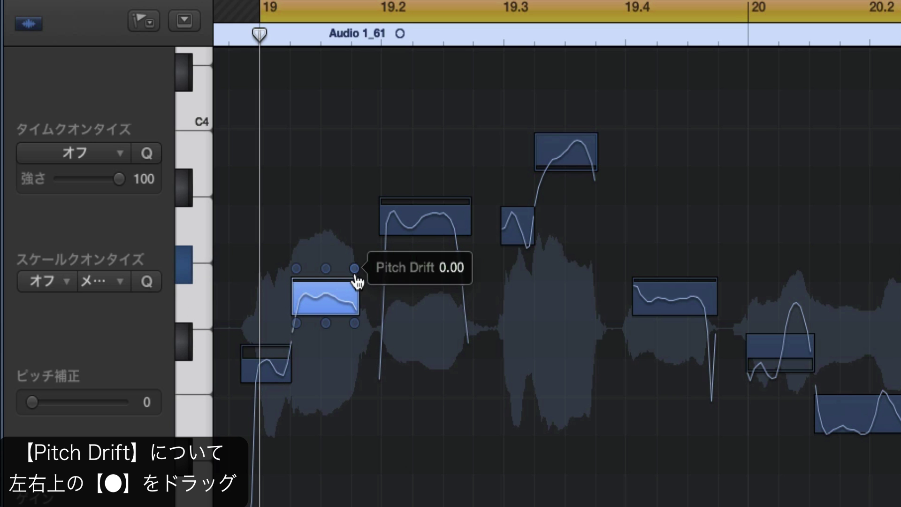
left_click_drag(355, 269, 355, 267)
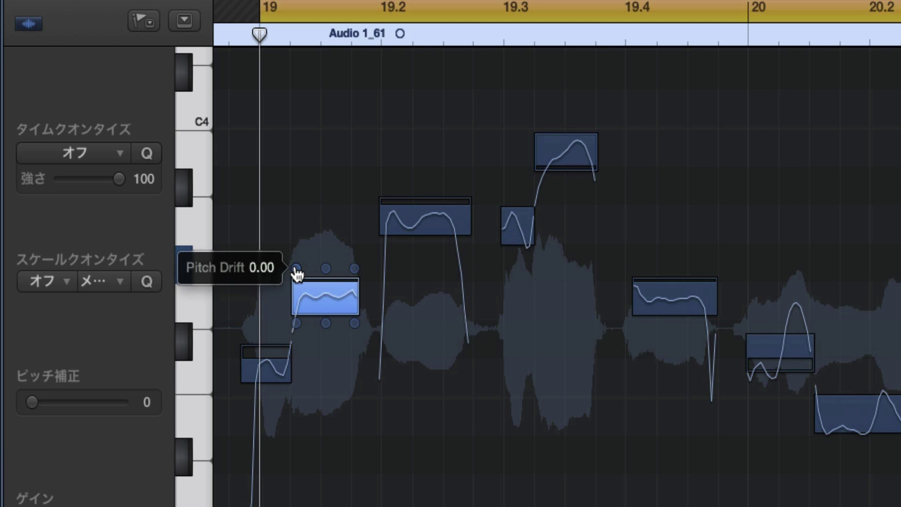
left_click_drag(296, 269, 296, 268)
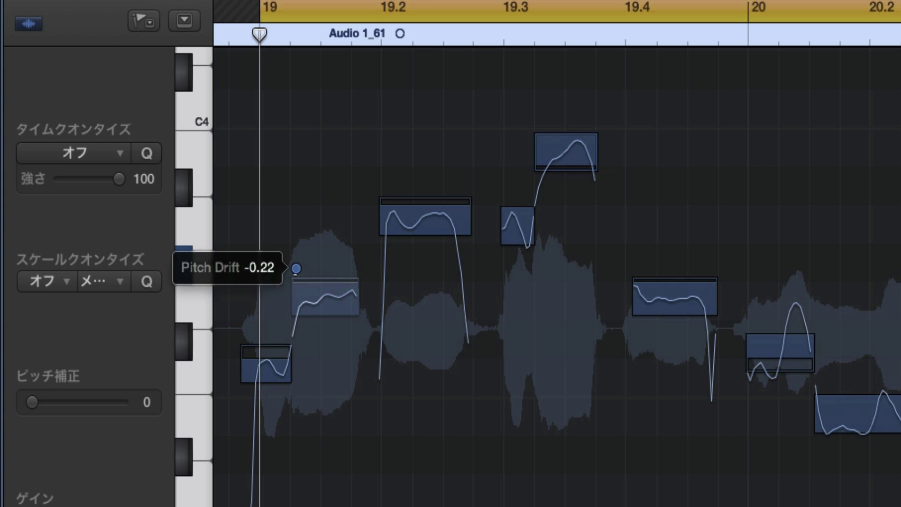
key("space")
key("space")
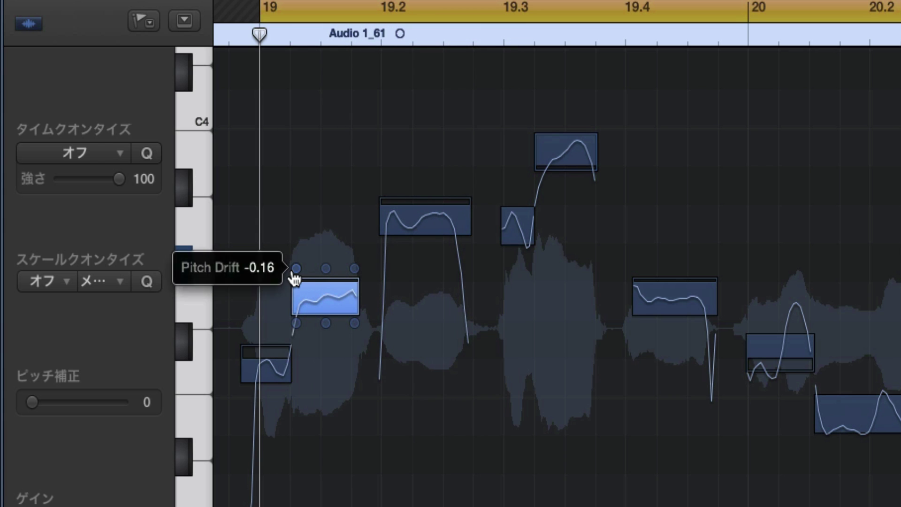
- Raise the starting pitch drift of bar 19's second note sharply, play it back, and bring the drift down until the curve is nearly level
left_click_drag(296, 268, 296, 226)
key("space")
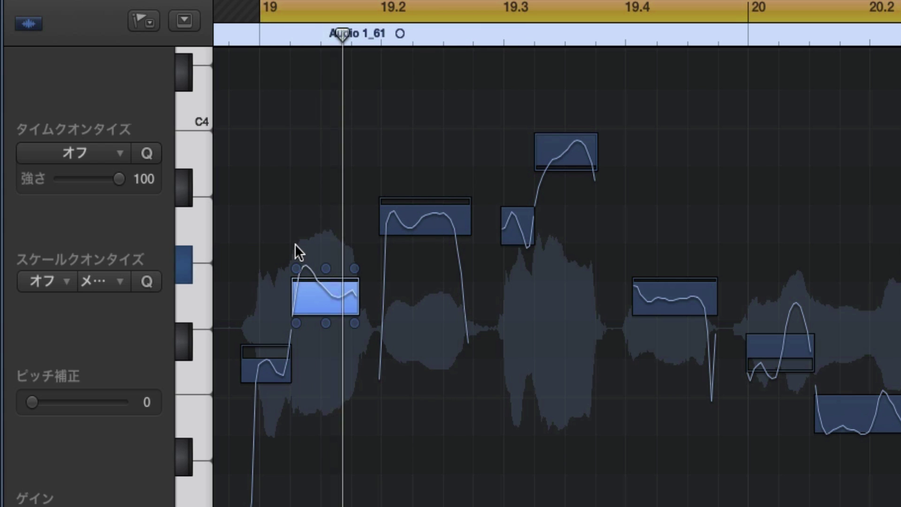
key("space")
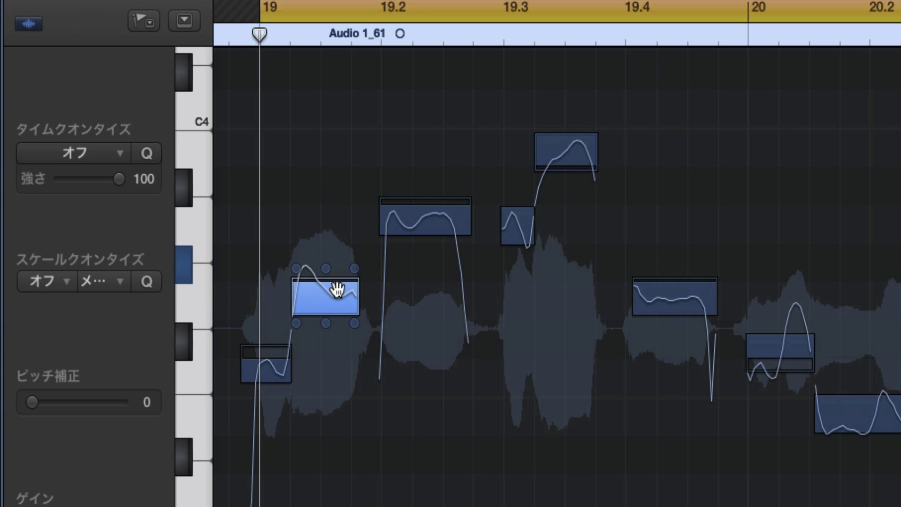
mouse_move(299, 282)
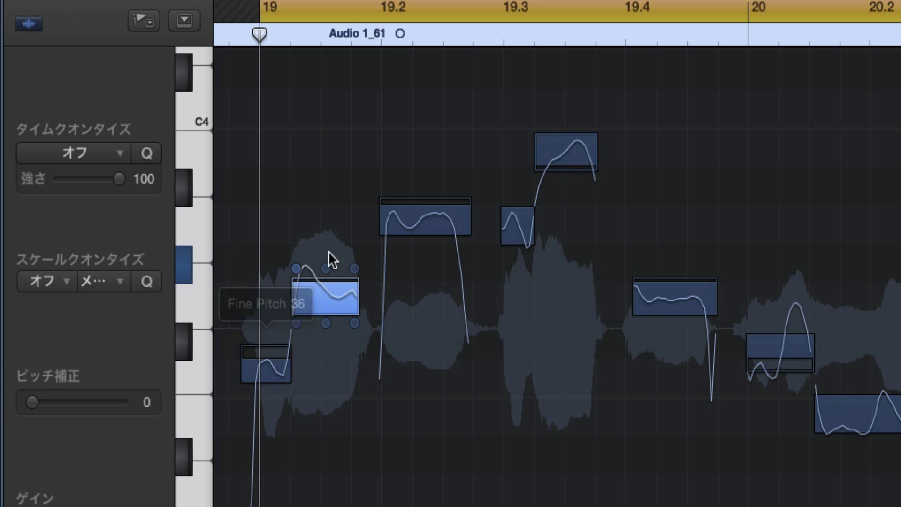
left_click_drag(301, 280, 288, 300)
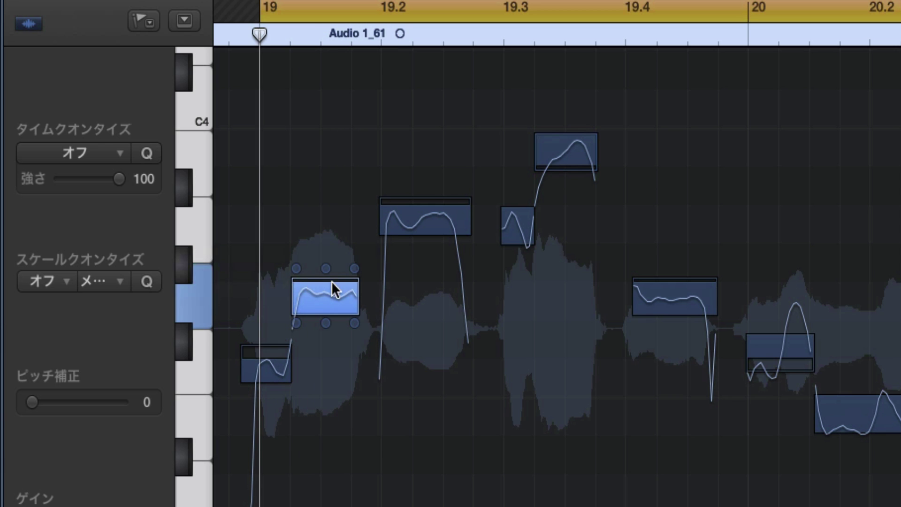
- Try raising the gain of the second note in bar 19, and undo the gain change
mouse_move(298, 282)
mouse_move(299, 332)
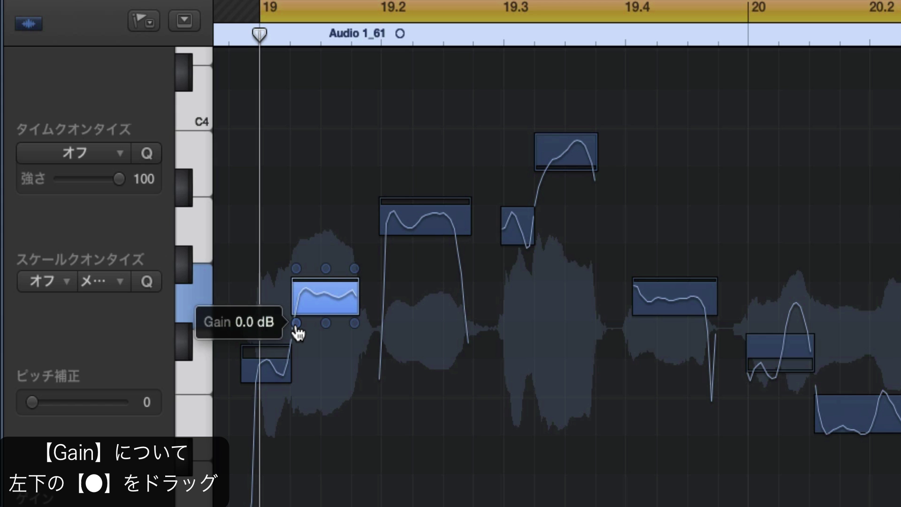
left_click_drag(299, 332, 298, 310)
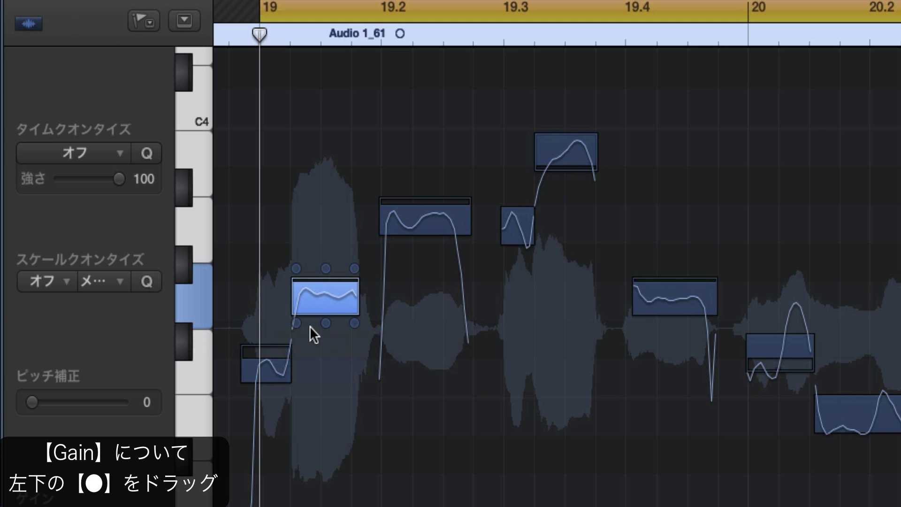
mouse_move(324, 336)
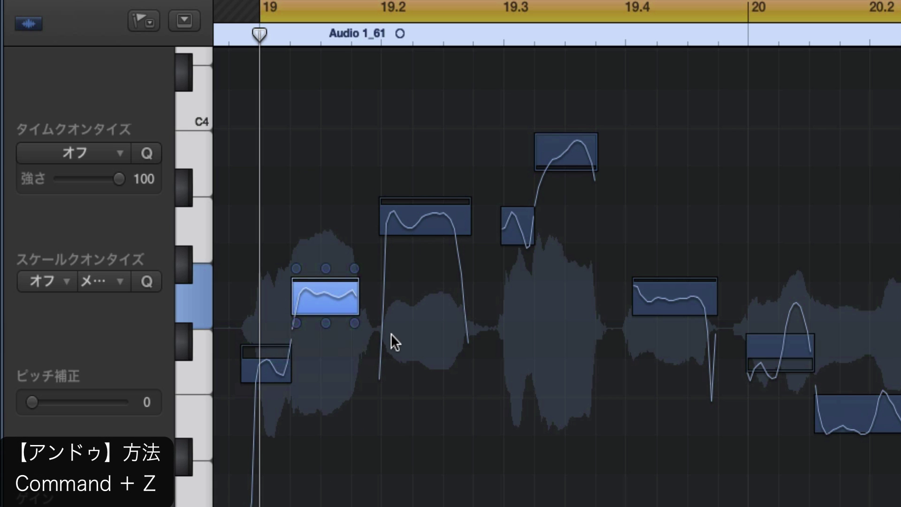
key("super+z")
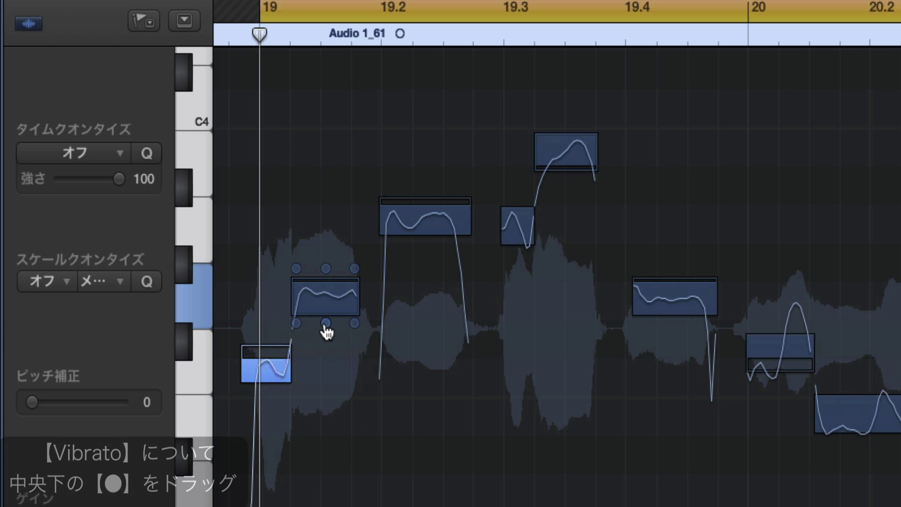
- Try vibrato amounts of 220% and 600% on the second note in bar 19 and play back the exaggerated wobble
left_click(325, 323)
left_click_drag(326, 323, 325, 303)
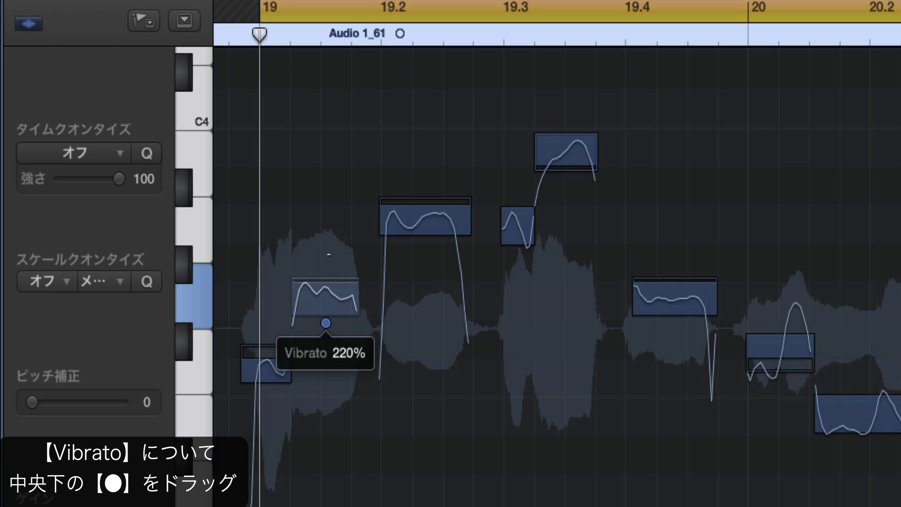
left_click_drag(326, 323, 326, 323)
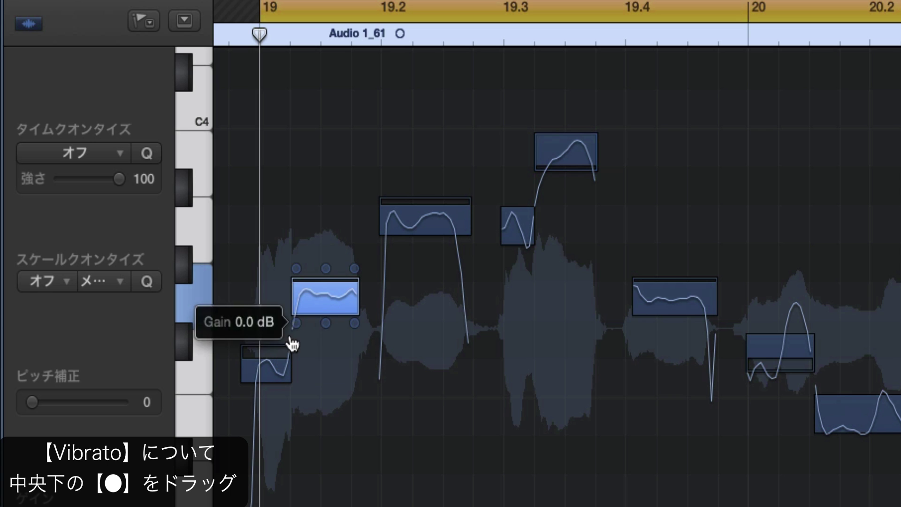
mouse_move(317, 305)
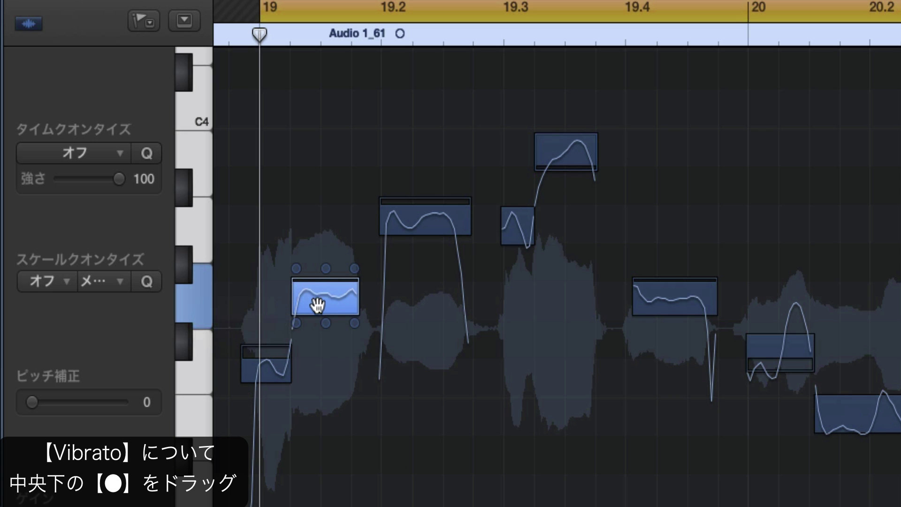
left_click_drag(326, 324, 326, 323)
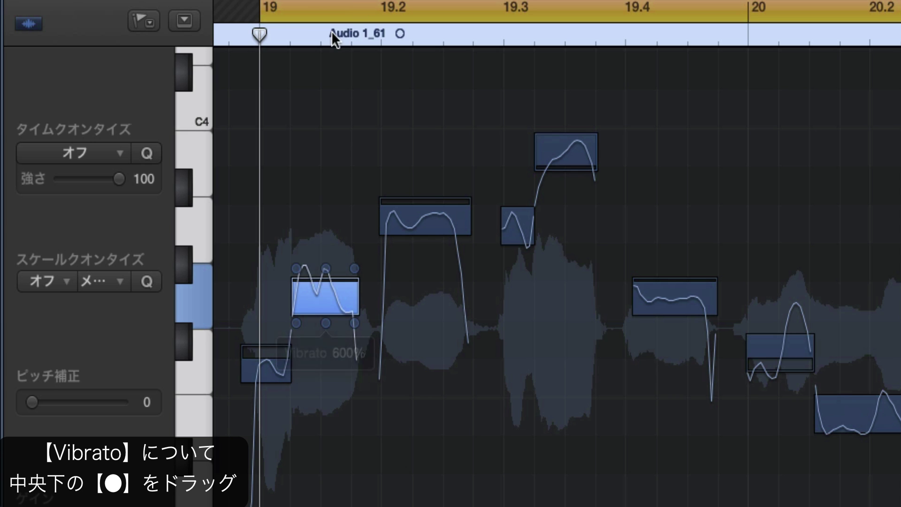
key("space")
key("space")
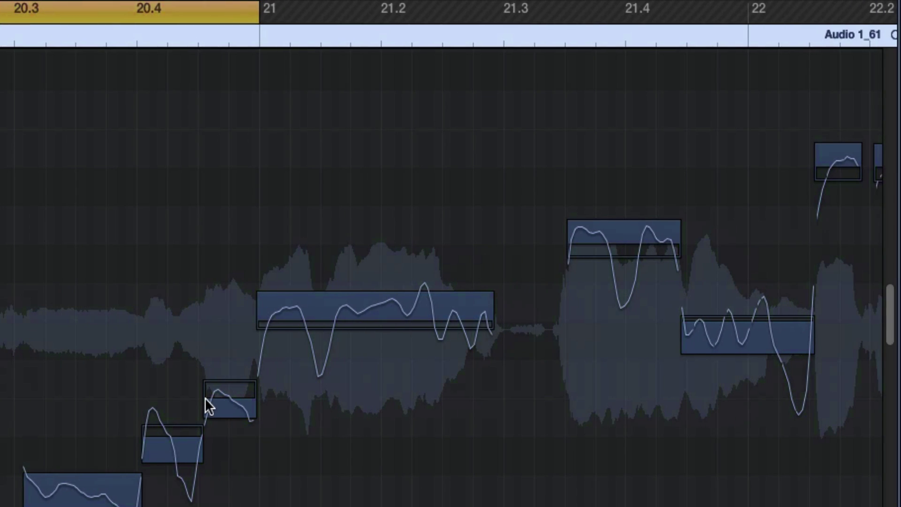
- Reduce the vibrato of the note spanning the start of bar 22 so its pitch curve becomes flatter
mouse_move(206, 399)
scroll(734, 397, "right", 3)
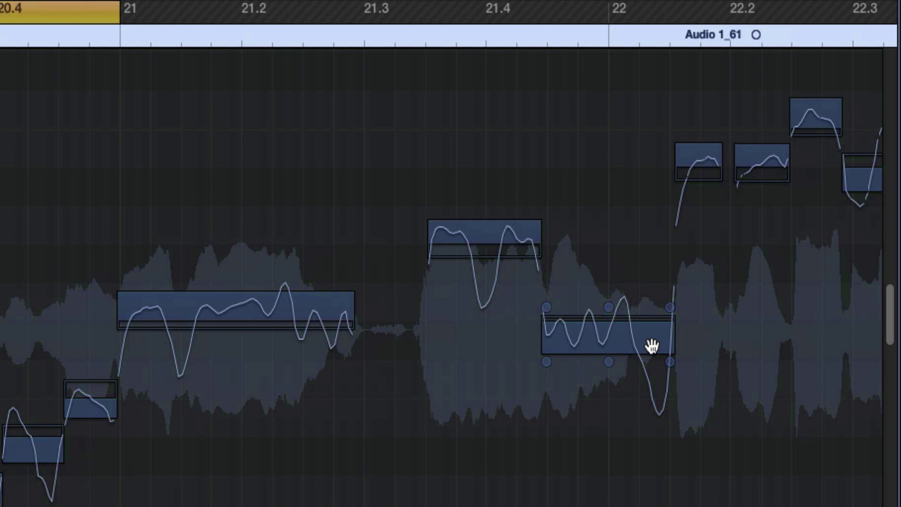
left_click(632, 344)
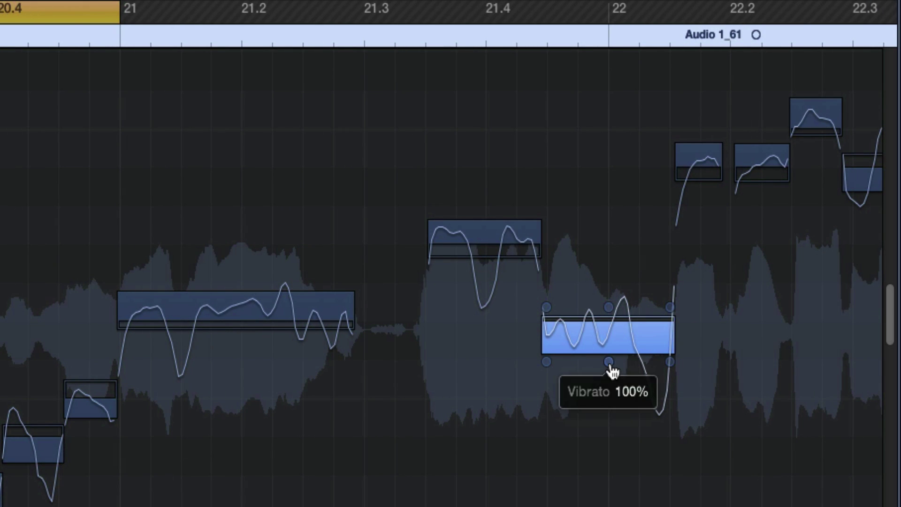
left_click_drag(609, 362, 606, 395)
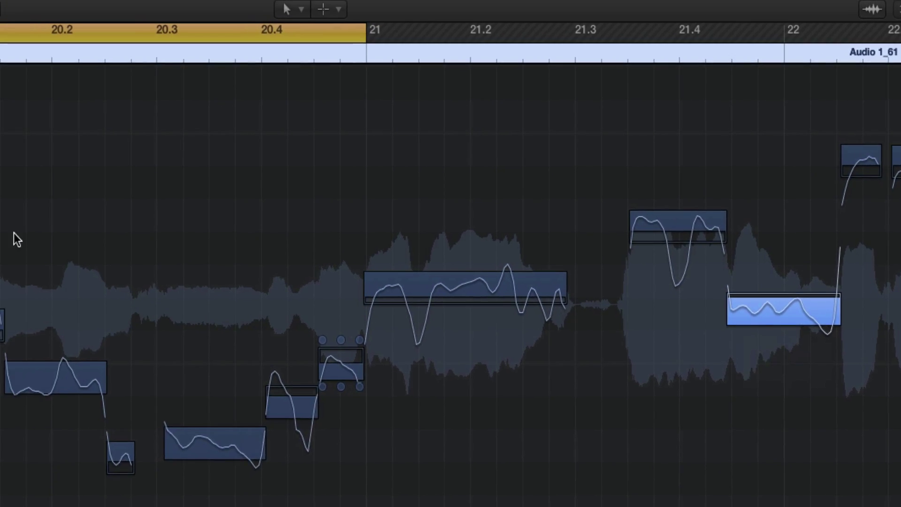
- Select the group of notes from 19.4 onward, flatten their vibrato together, deselect them, and play back the robotic voice effect
left_click_drag(85, 161, 766, 465)
left_click_drag(134, 280, 134, 326)
left_click(548, 228)
key("space")
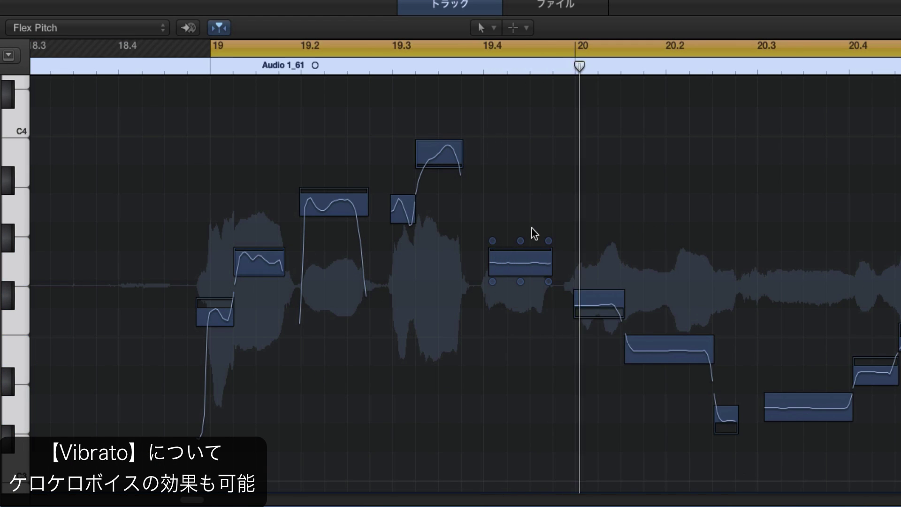
- Stop playback and split the long note at the start of bar 21 at its first pitch dip with the Scissors tool
key("space")
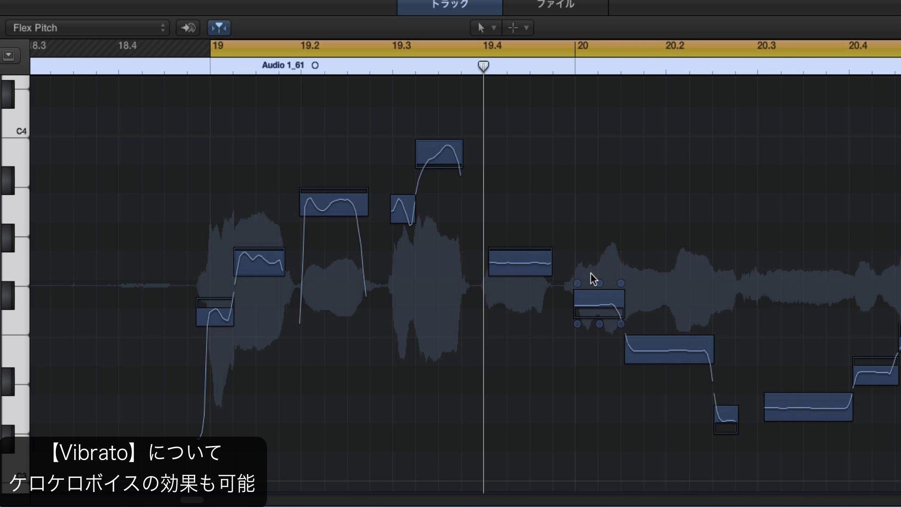
scroll(590, 274, "right", 3)
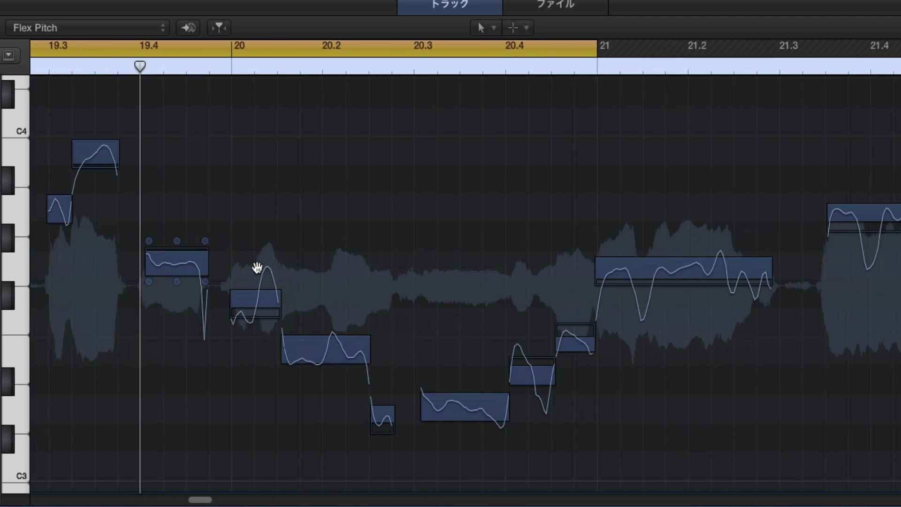
scroll(257, 267, "right", 3)
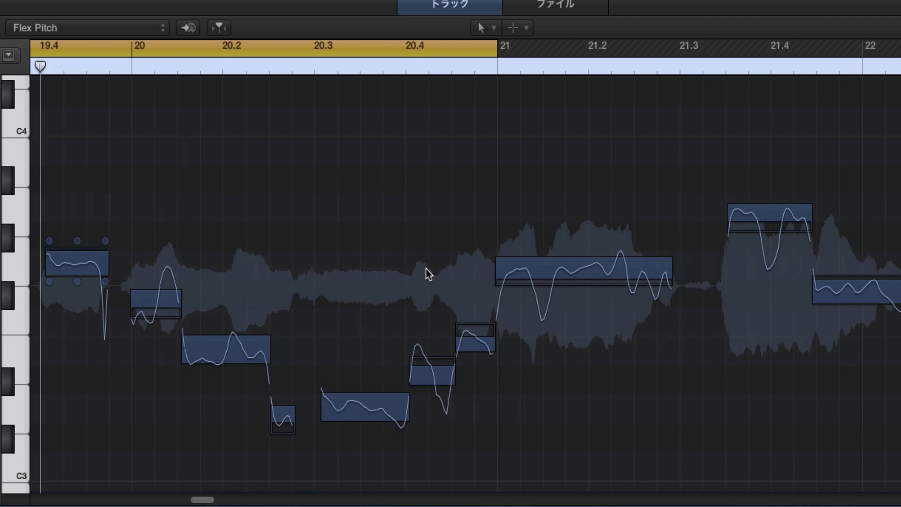
left_click(598, 273)
left_click(669, 266)
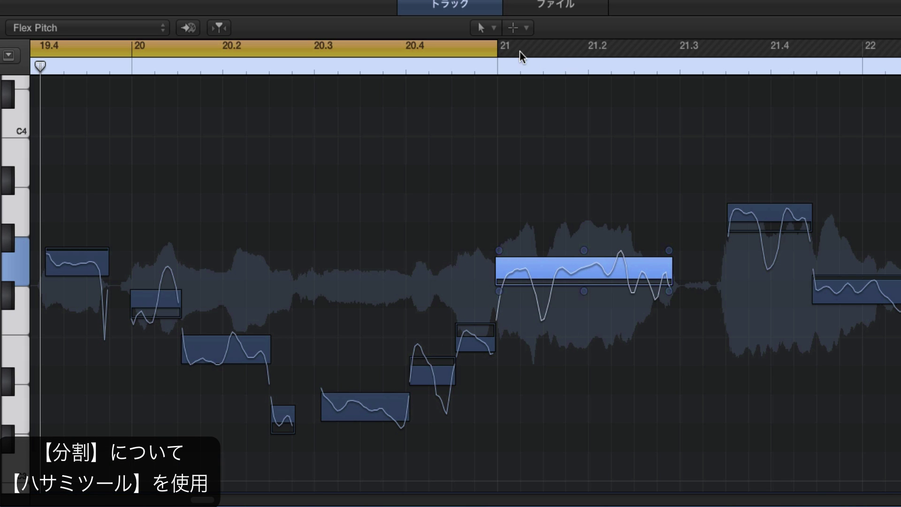
left_click(519, 29)
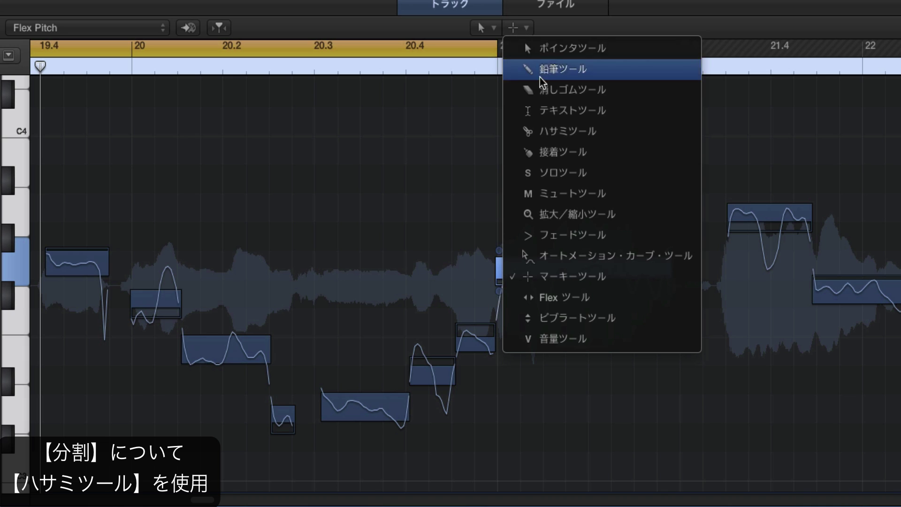
left_click(542, 134)
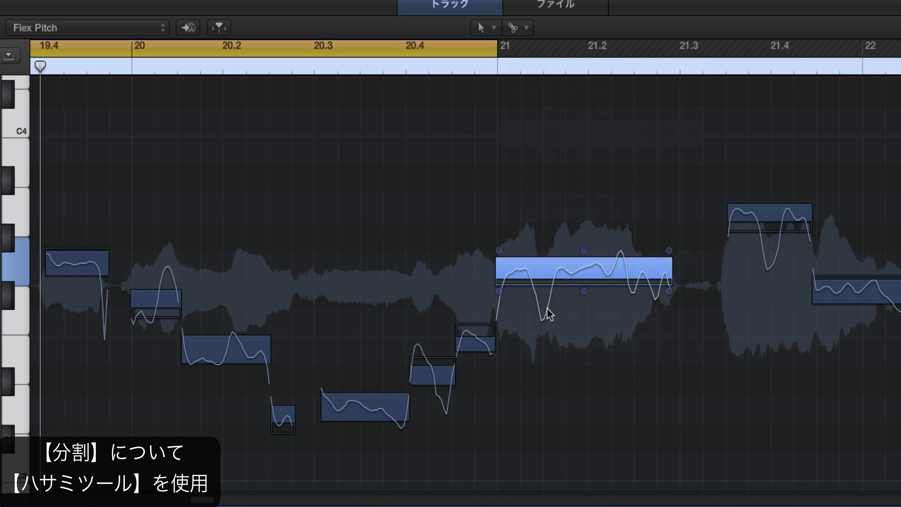
left_click(543, 278)
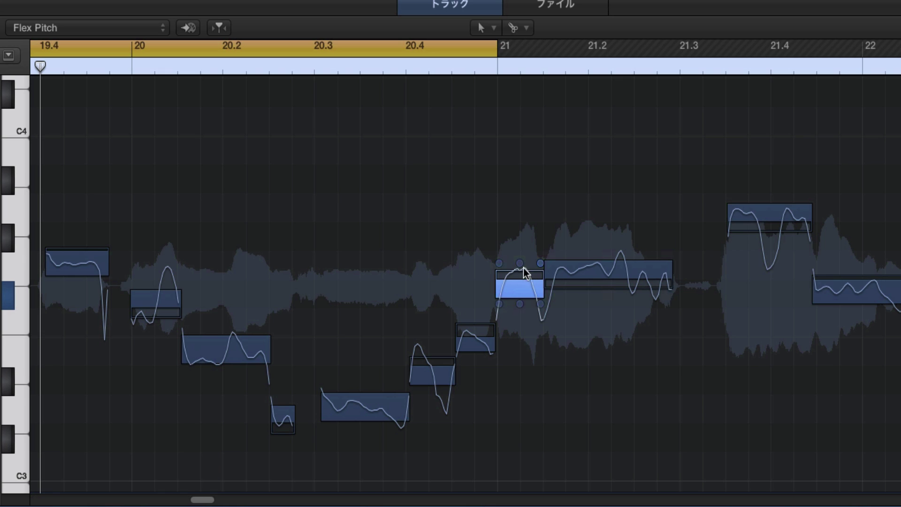
- Set the fine pitch of the first split note in bar 21 to -13 and the second to -4, and play back without cycling
left_click_drag(519, 271, 520, 287)
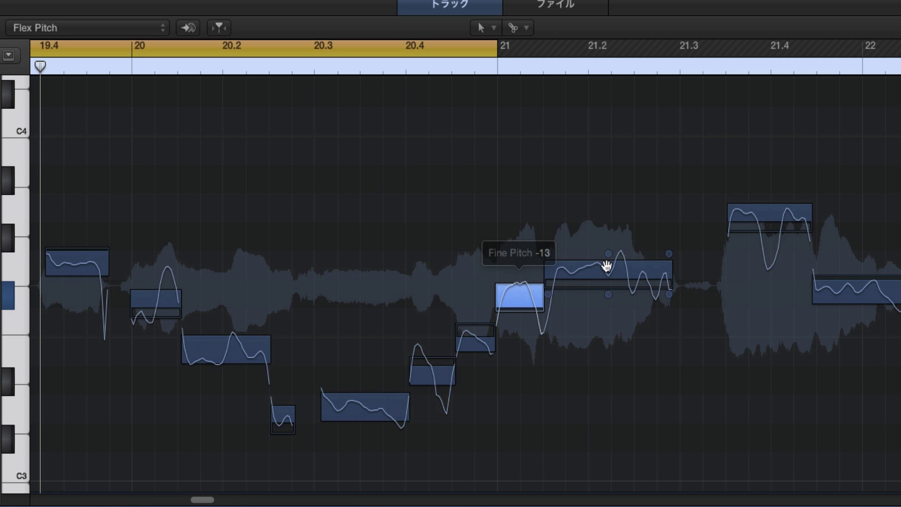
left_click_drag(610, 259, 609, 246)
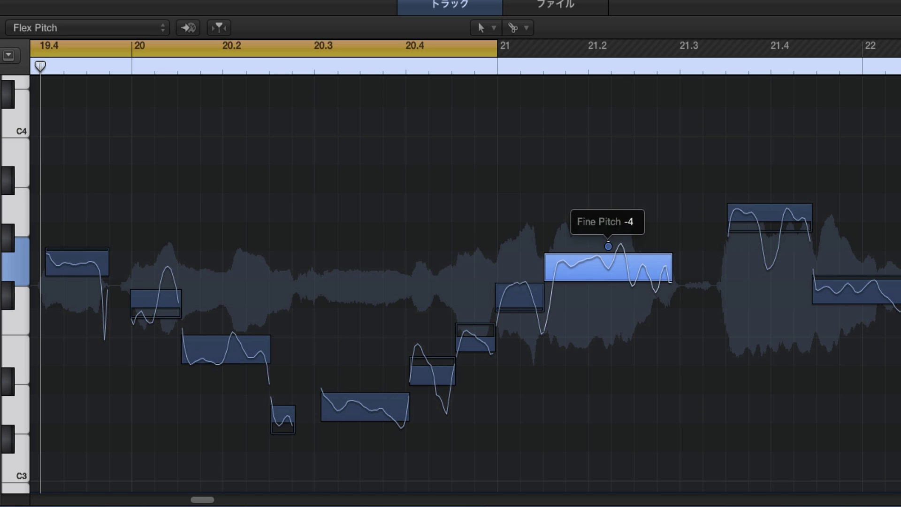
left_click(478, 60)
key("space")
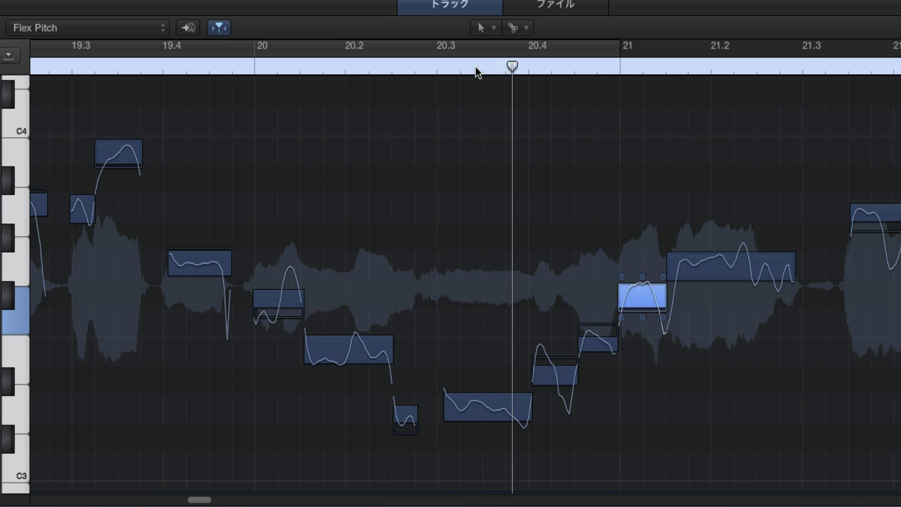
key("space")
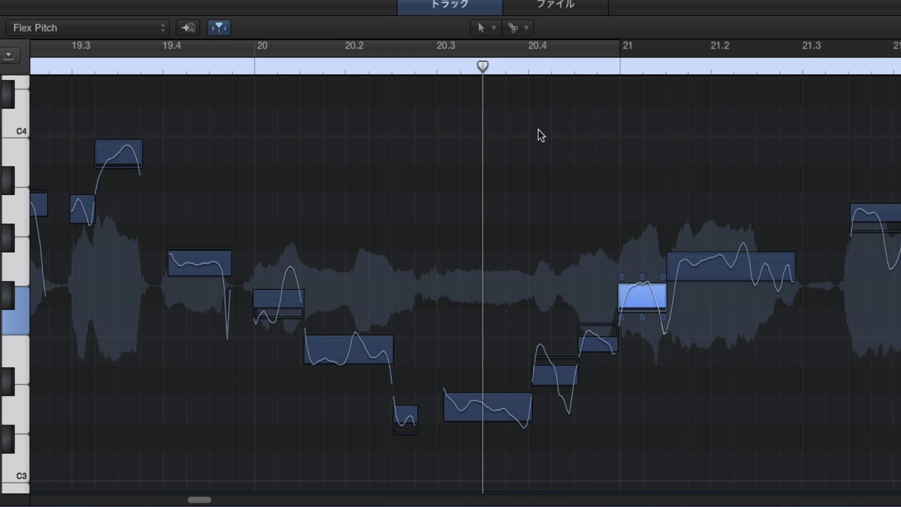
- Split the second note of bar 21 just after 21.2, raise its tail about two semitones, and play back the new melody
double_click(731, 271)
left_click_drag(765, 264, 756, 188)
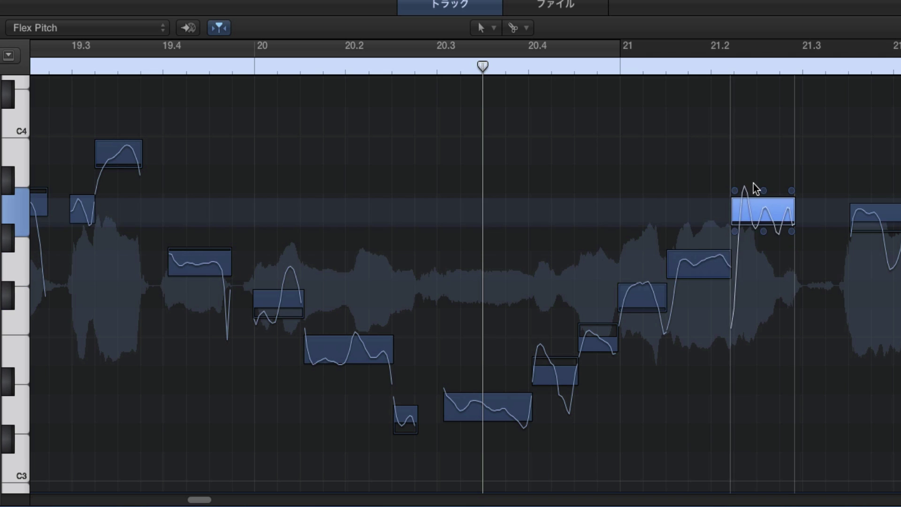
key("space")
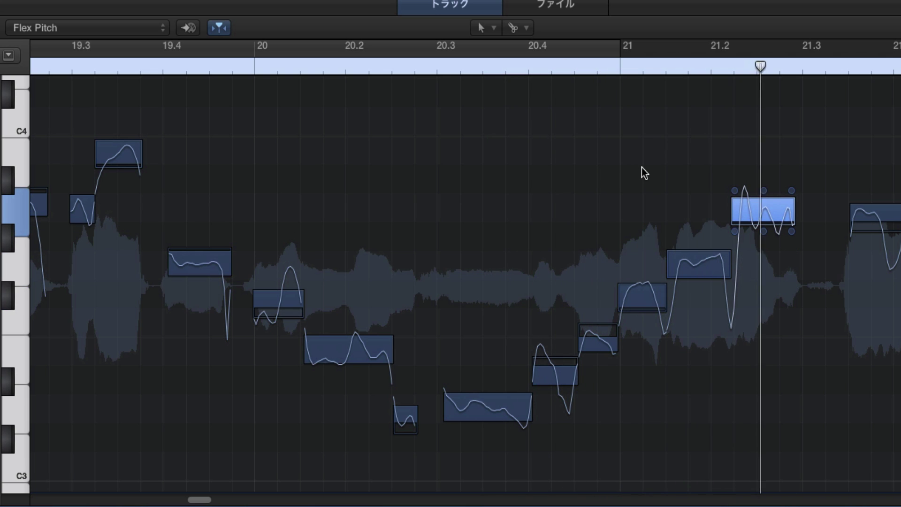
key("space")
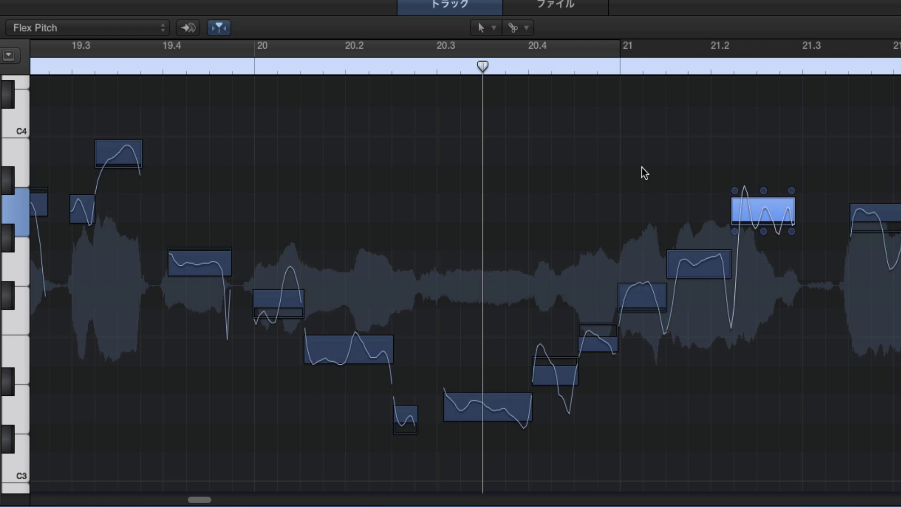
- Stretch the first note of bar 20 to start about midway between 19.4 and 20 and end at about 20.2
left_click(597, 331)
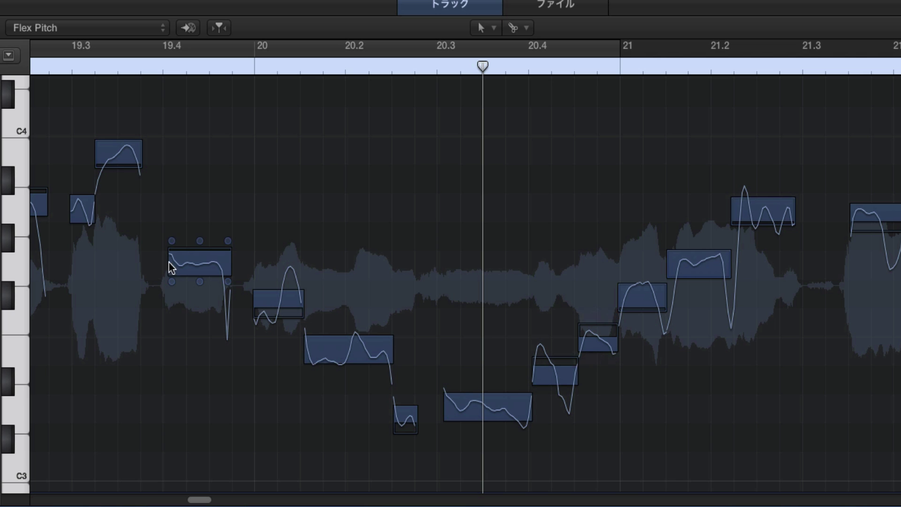
scroll(340, 308, "left", 4)
left_click(364, 300)
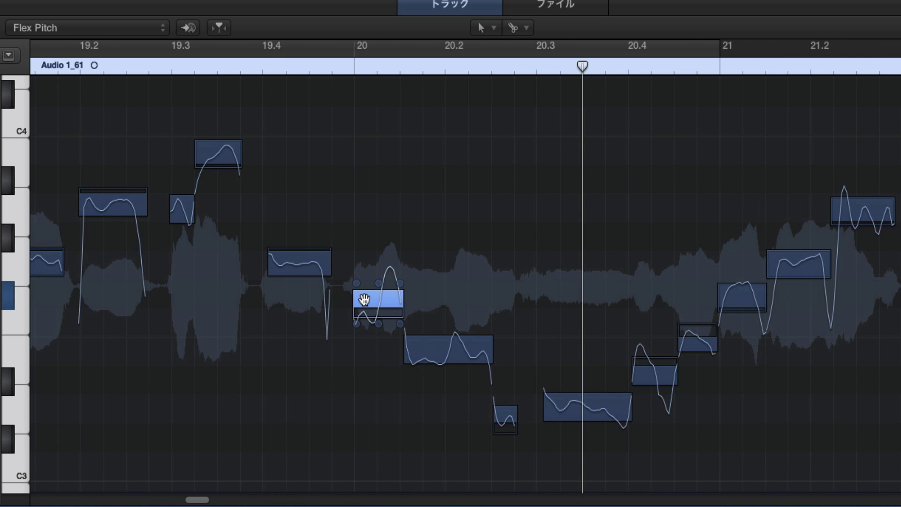
scroll(373, 299, "left", 3)
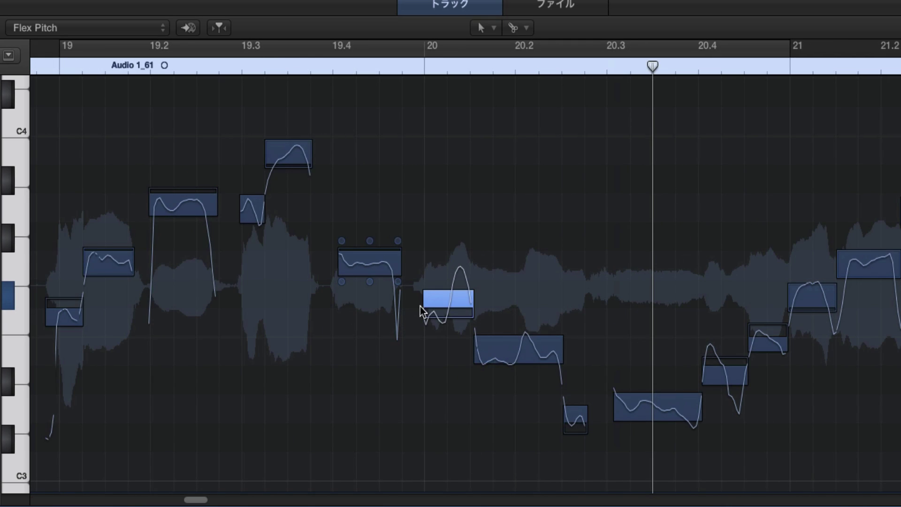
left_click_drag(422, 306, 383, 306)
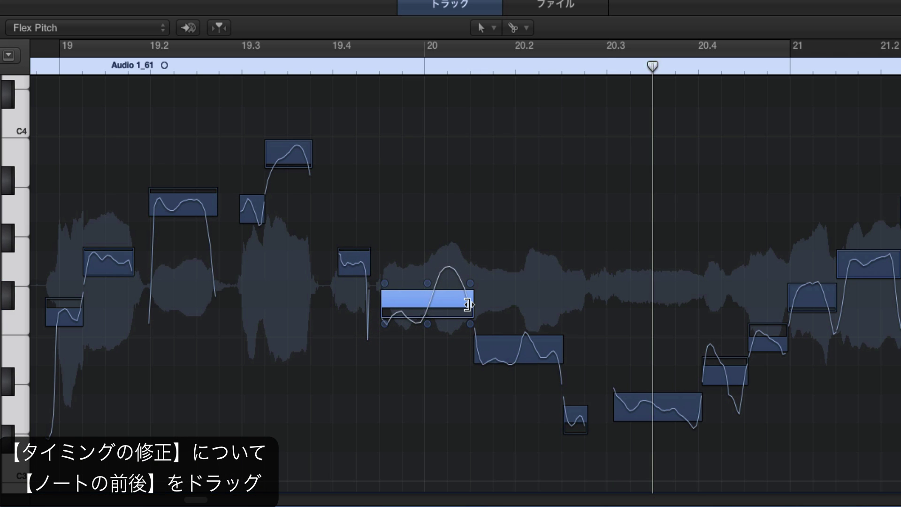
left_click_drag(471, 306, 512, 309)
left_click(483, 320)
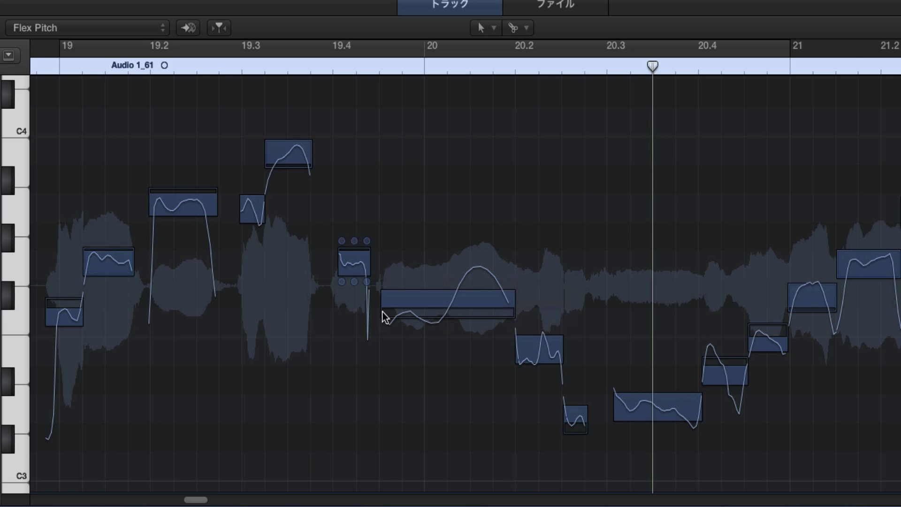
- Fine-tune the start of the stretched note between 19.4 and 20, and play back from about 19.3 to check the timing
left_click_drag(387, 308, 365, 306)
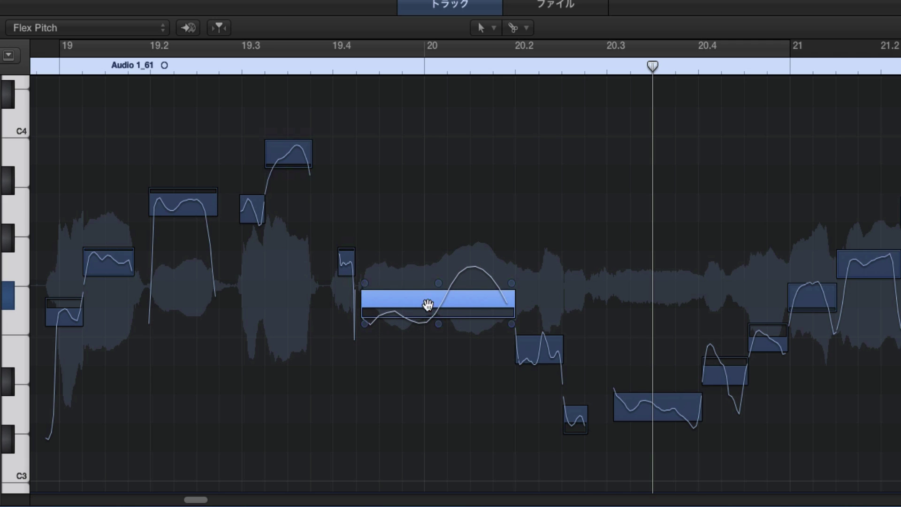
left_click_drag(369, 298, 382, 298)
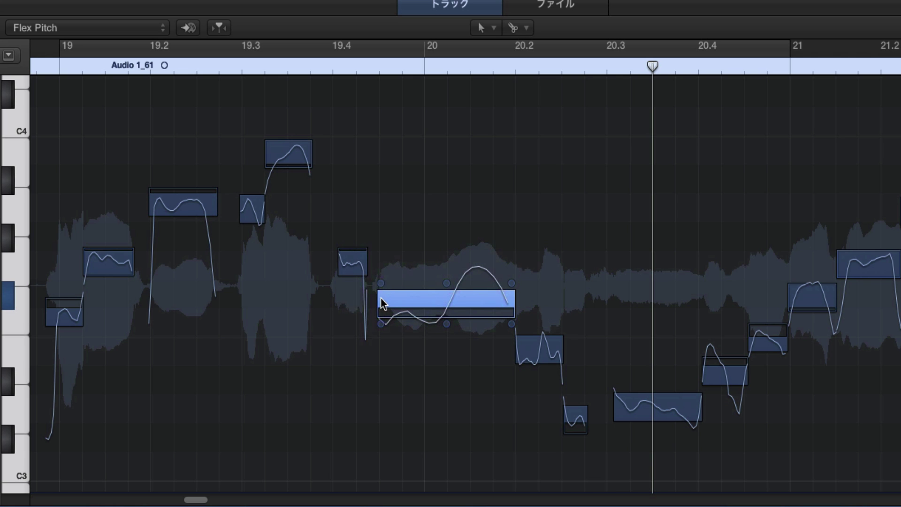
key("space")
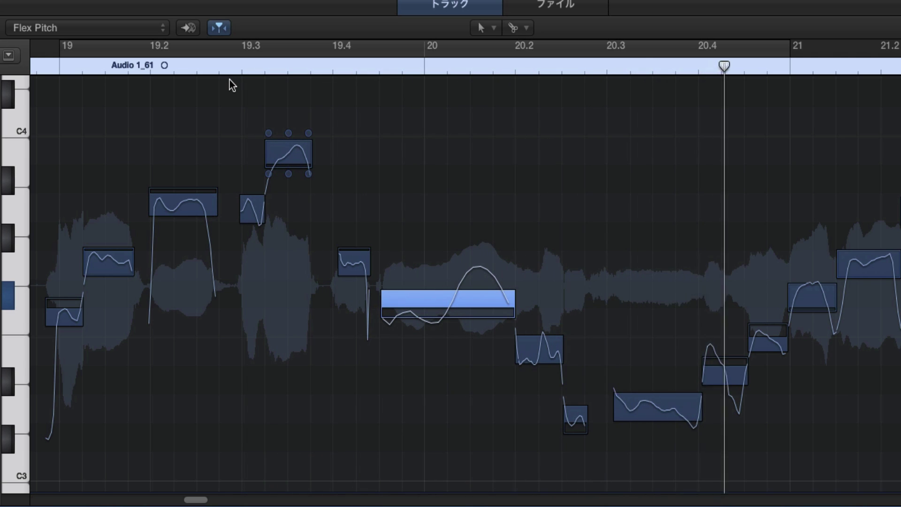
key("space")
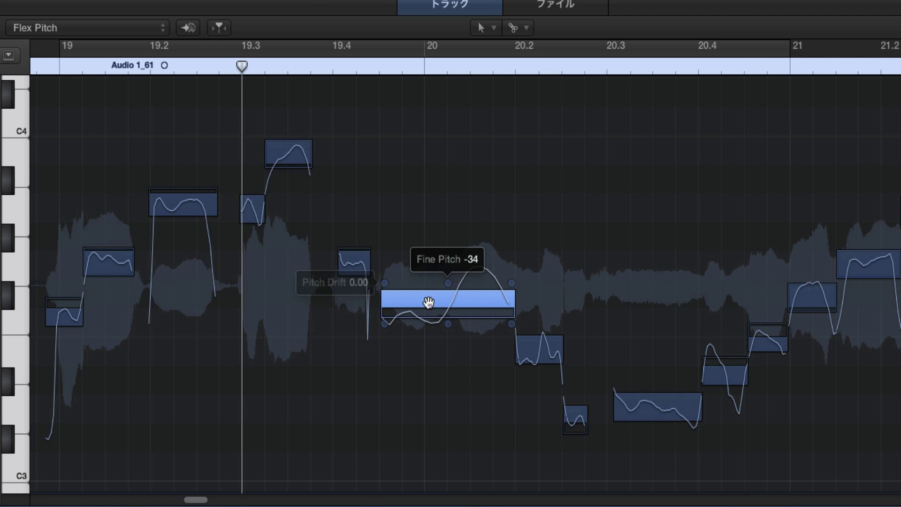
left_click_drag(385, 304, 390, 304)
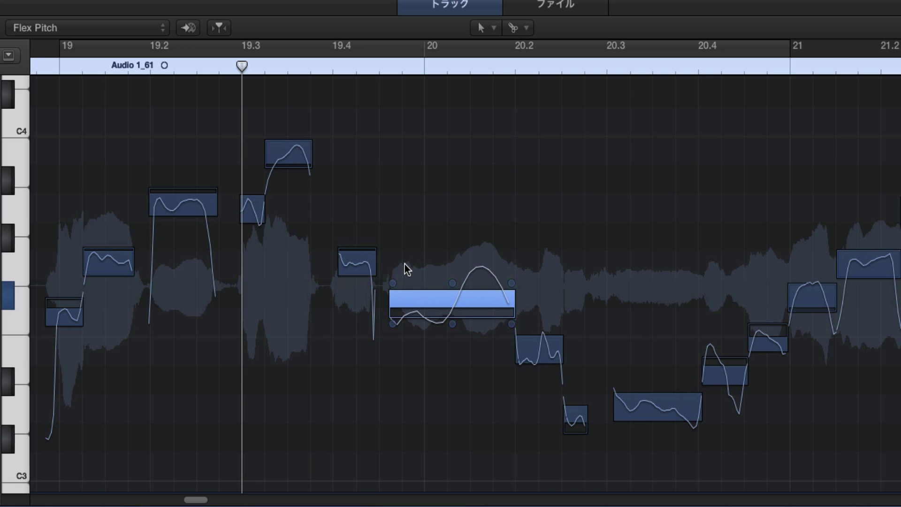